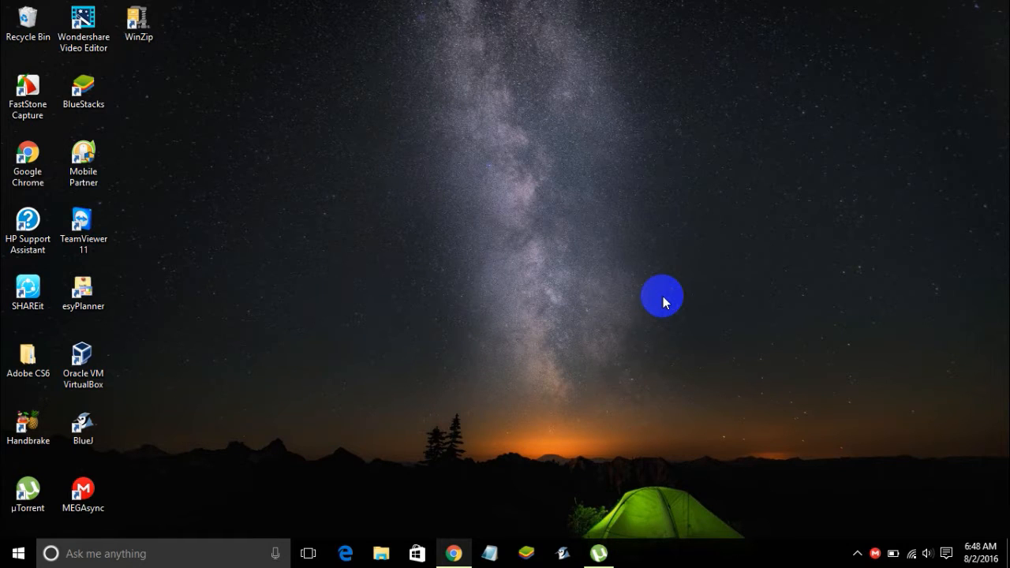
Bring Chrome's virtualbox.org/wiki/Downloads page into view and highlight its web address
click(462, 550)
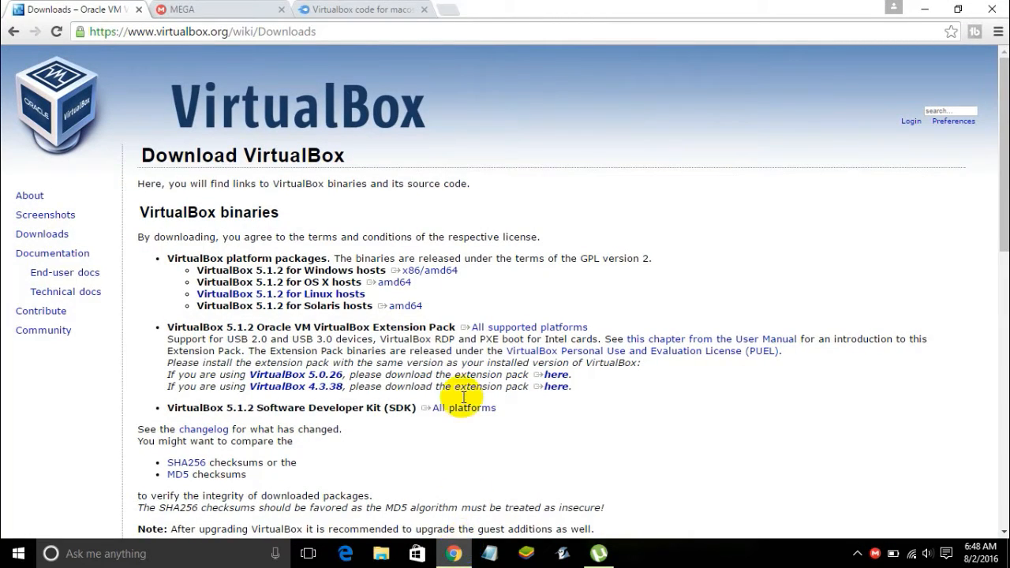
click(170, 32)
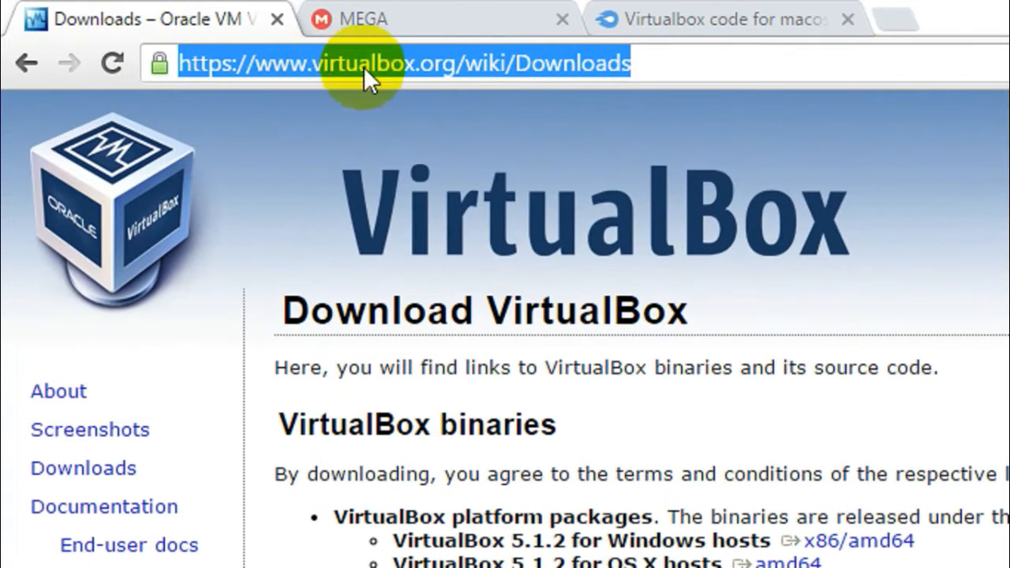
click(710, 63)
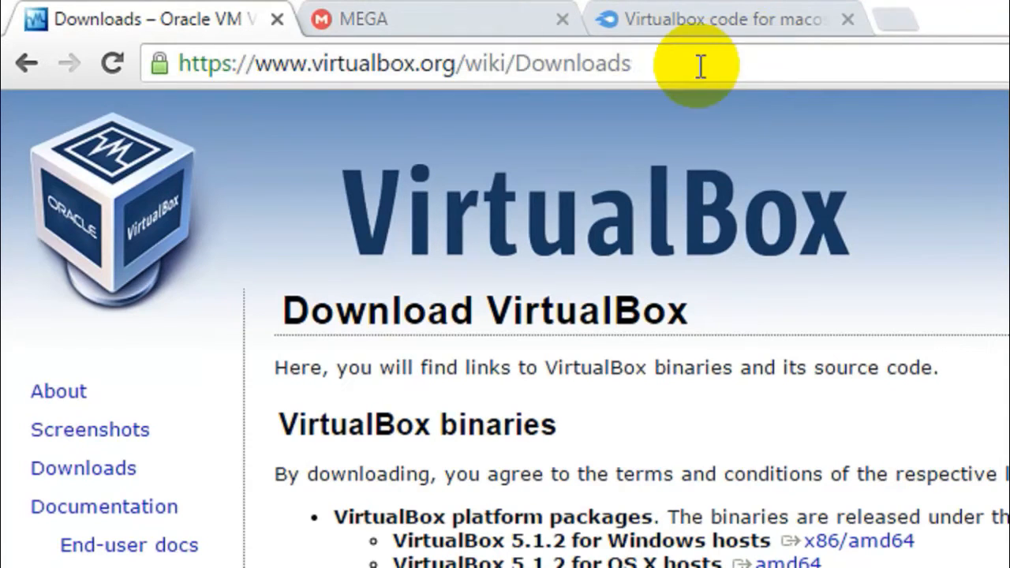
drag(702, 65, 129, 64)
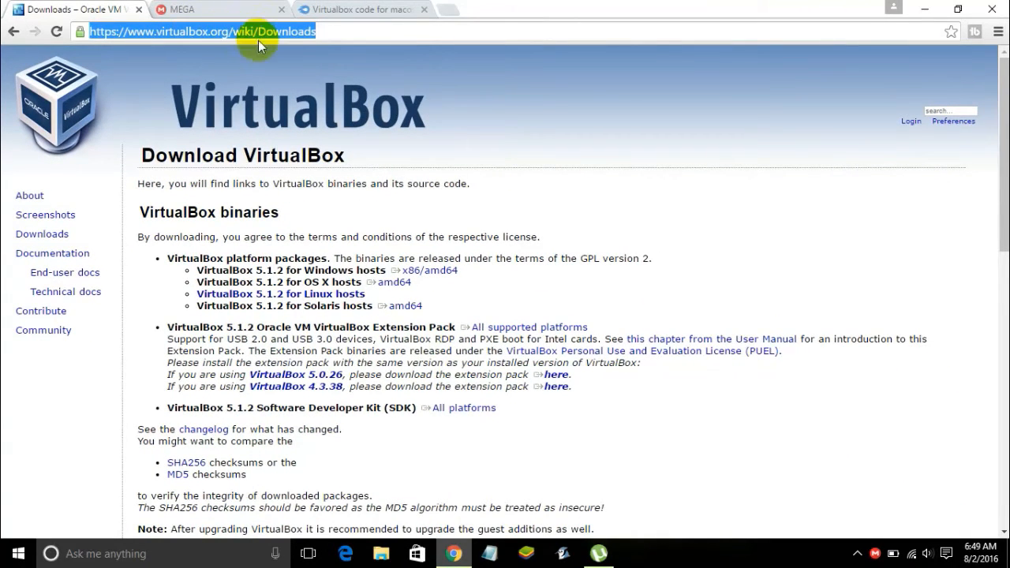
scroll(671, 175, down, 1)
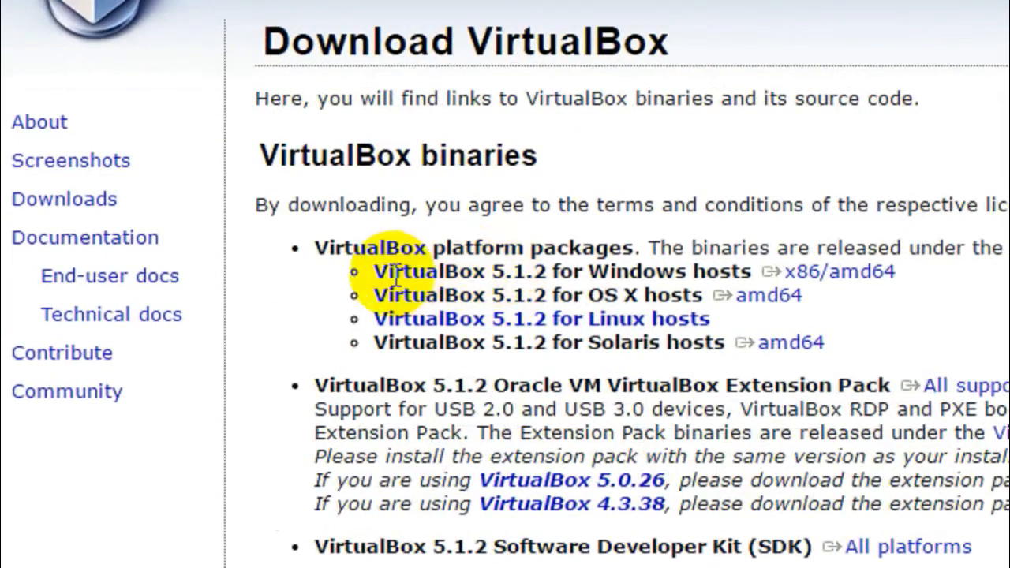
Download the VirtualBox 5.1.2 x86/amd64 package for Windows hosts, then minimize Chrome
drag(372, 272, 750, 271)
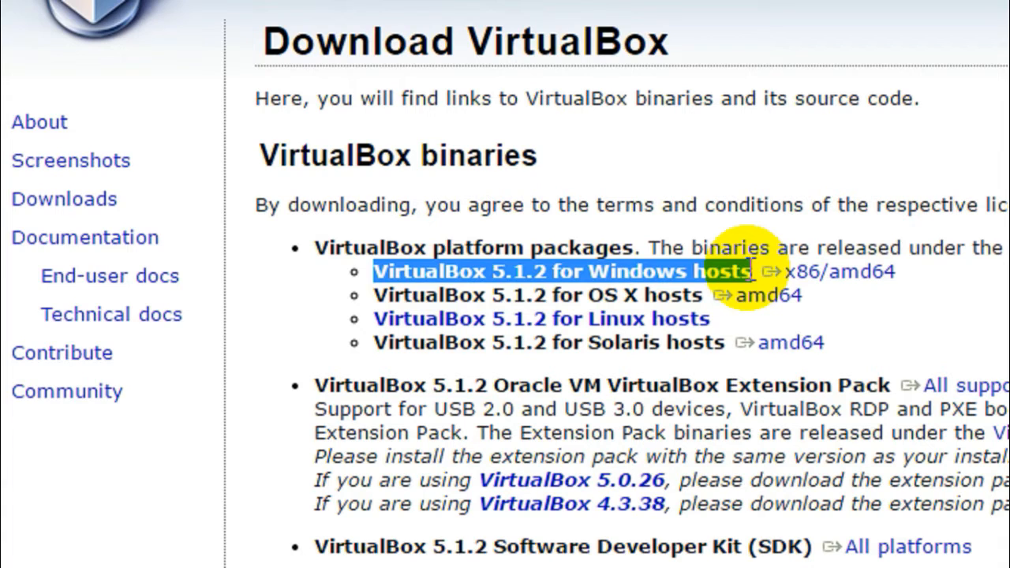
click(752, 270)
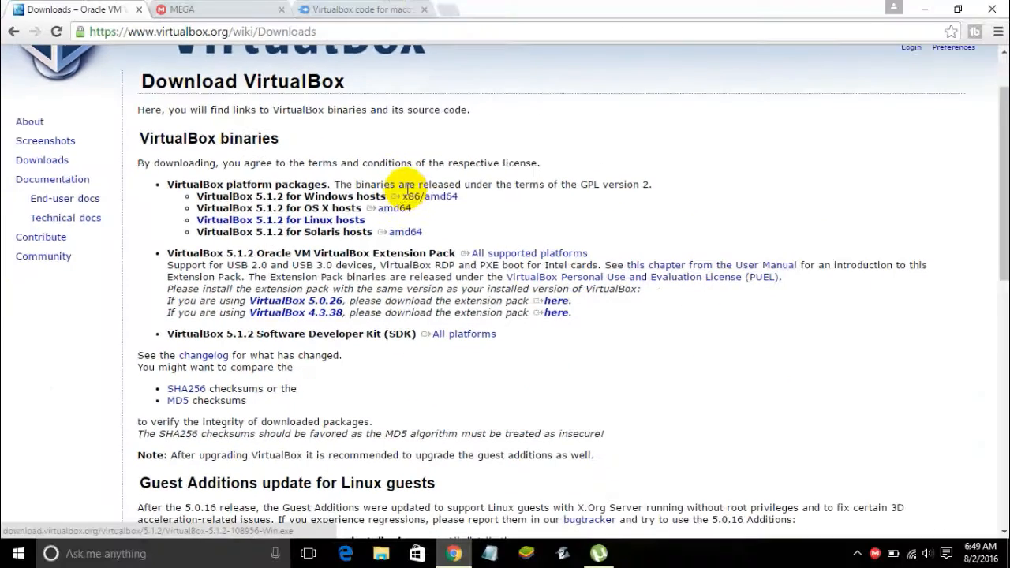
click(412, 195)
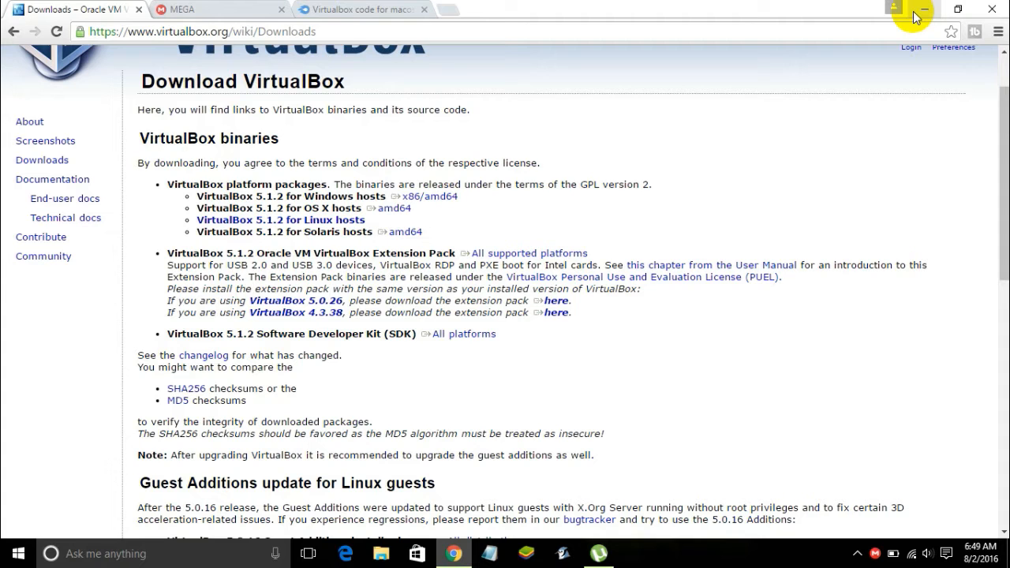
click(924, 9)
Refresh the desktop, launch VirtualBox Manager showing Kali Linux1, and return to the Downloads page
right_click(596, 76)
click(616, 114)
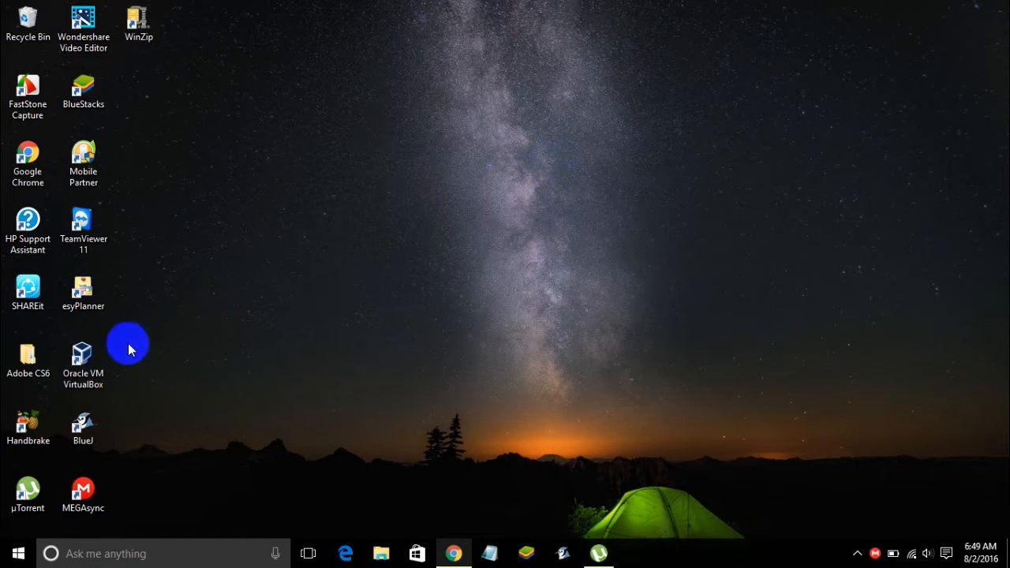
double_click(100, 361)
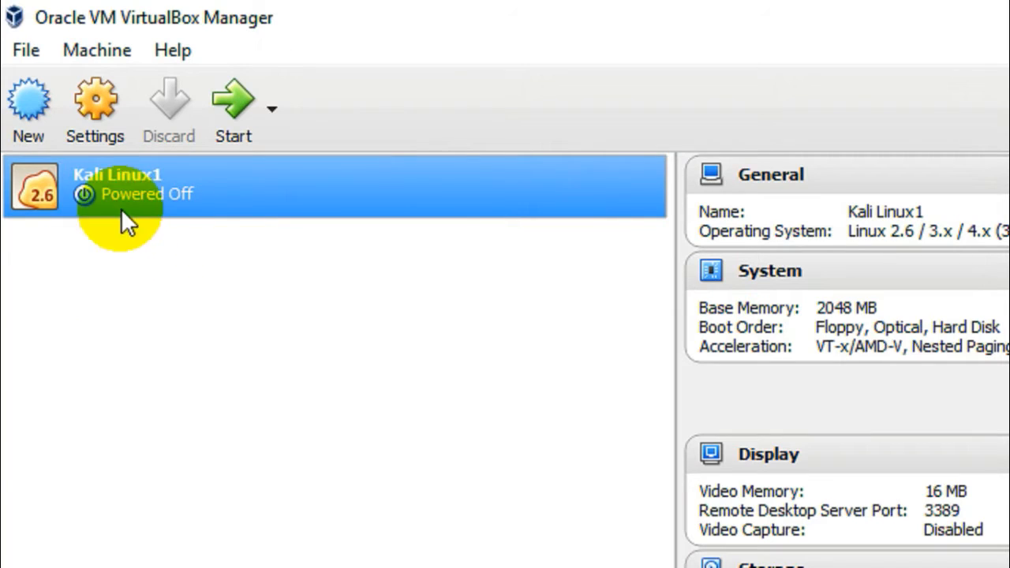
click(92, 228)
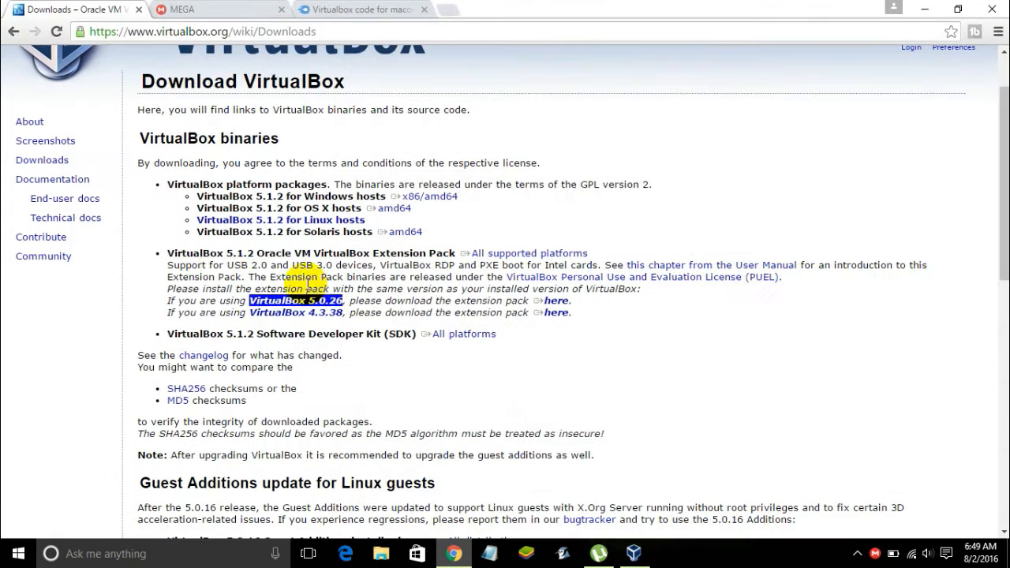
click(305, 286)
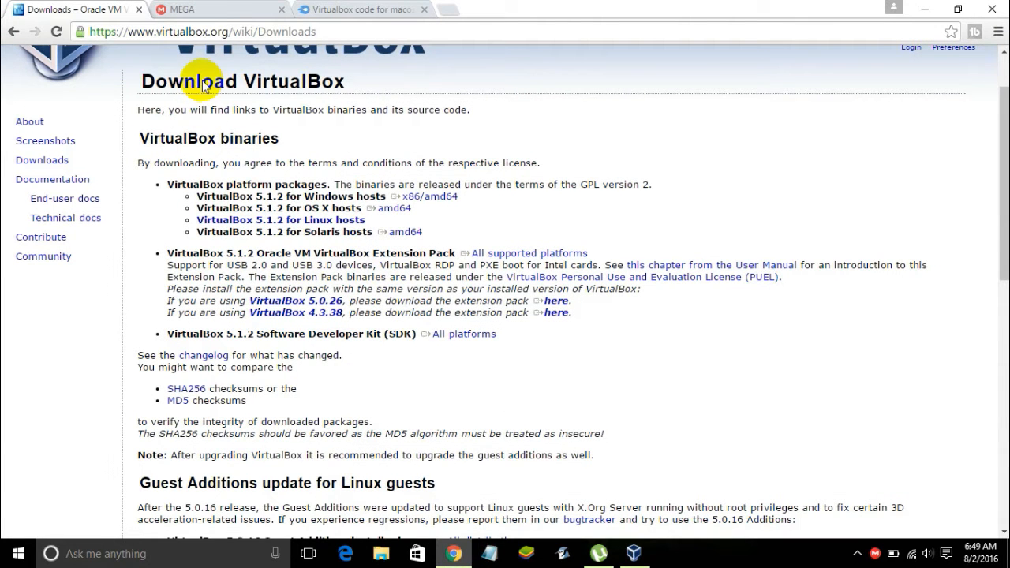
Switch to the MEGA tab and highlight its full web address
click(204, 9)
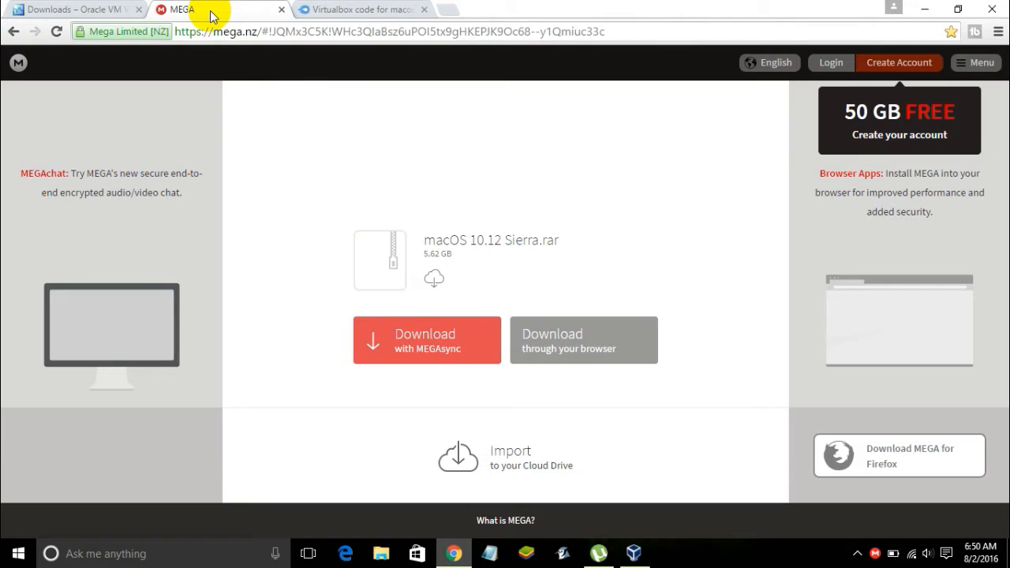
click(273, 36)
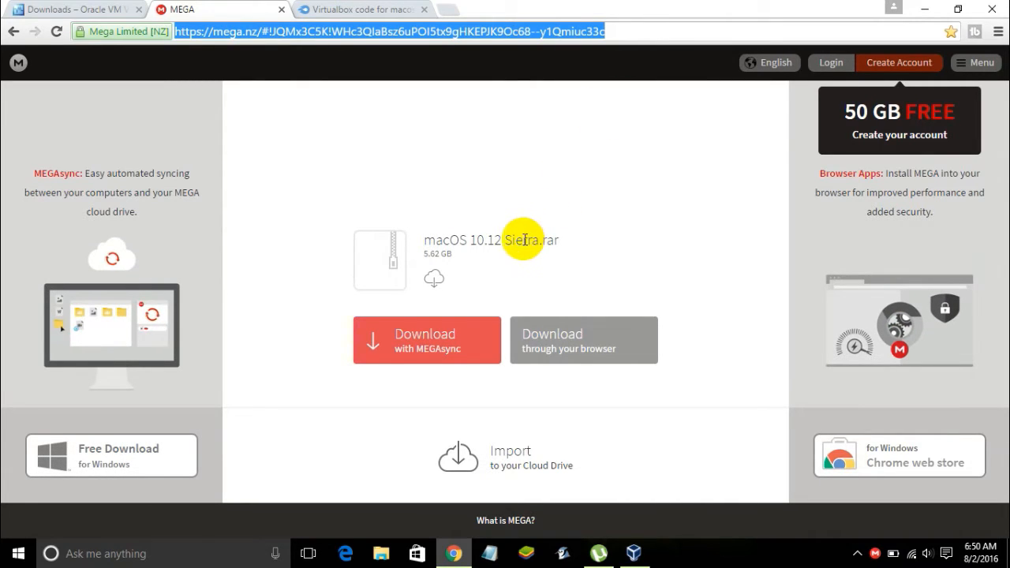
click(494, 236)
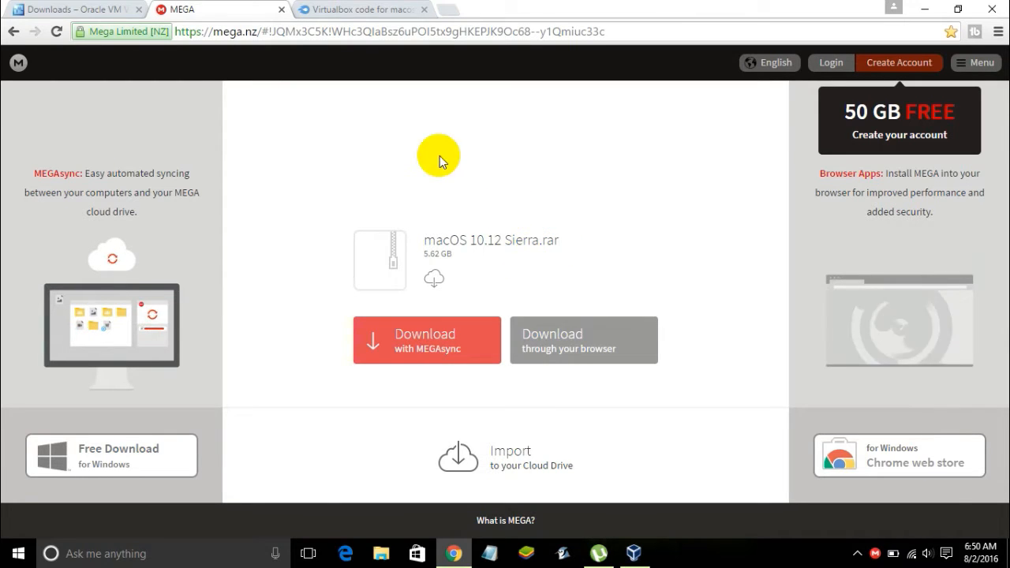
click(340, 31)
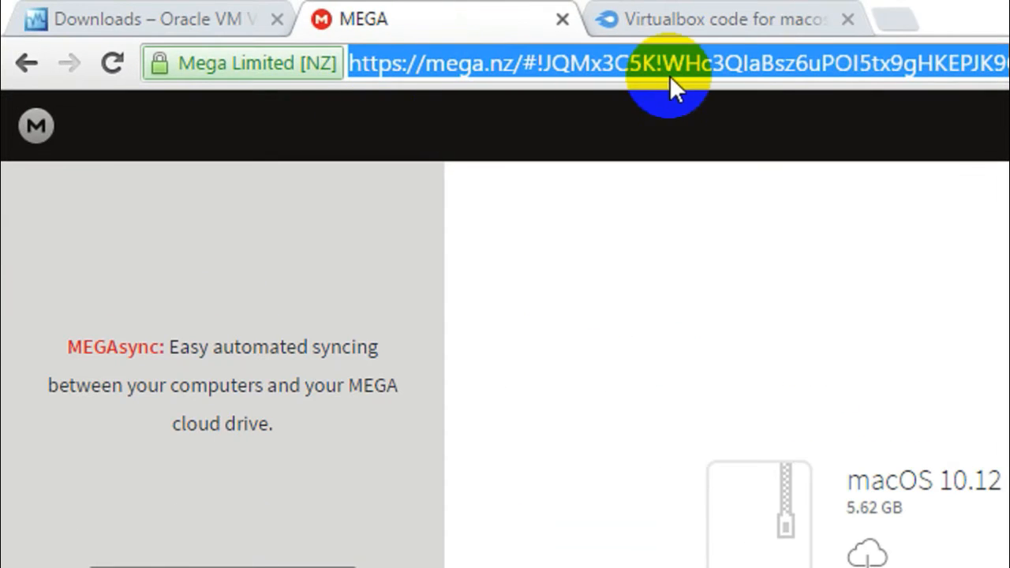
click(1009, 69)
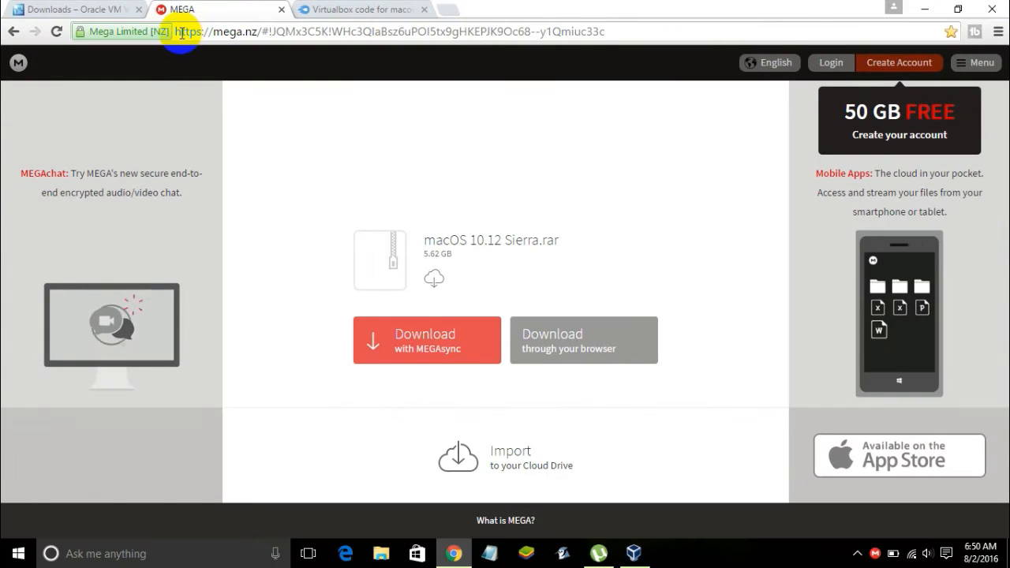
drag(181, 32, 658, 25)
click(658, 27)
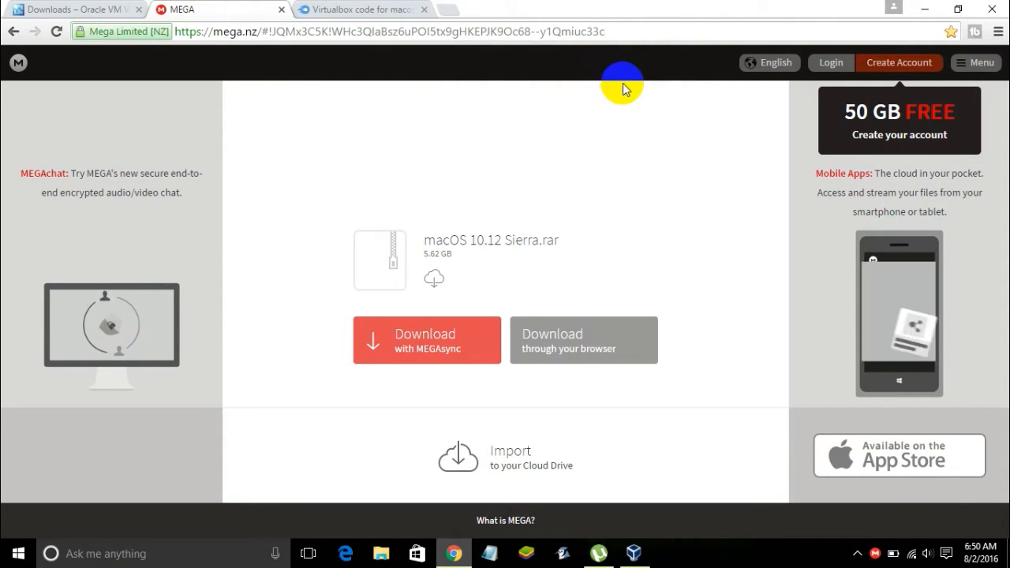
drag(639, 27, 189, 34)
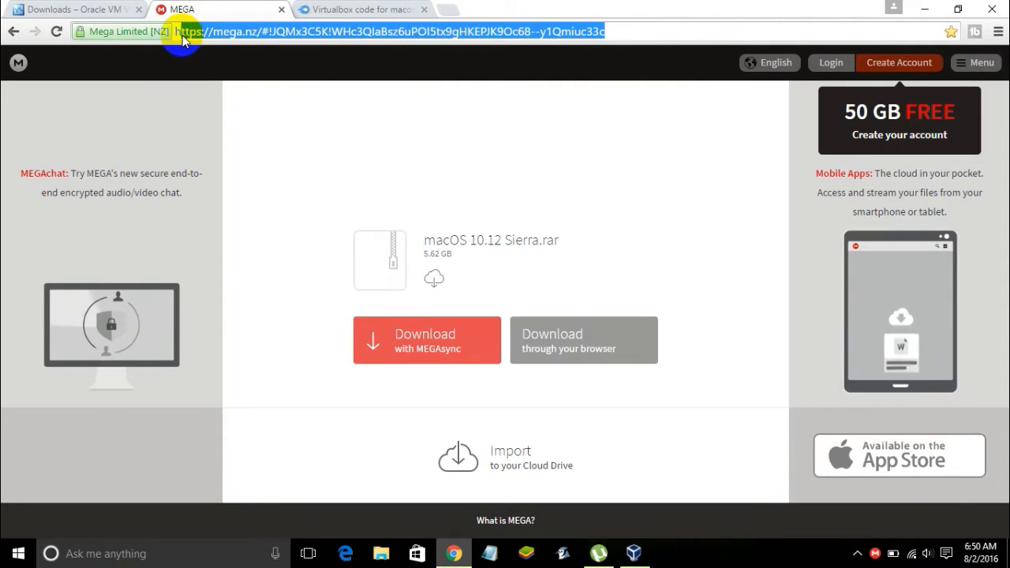
click(182, 34)
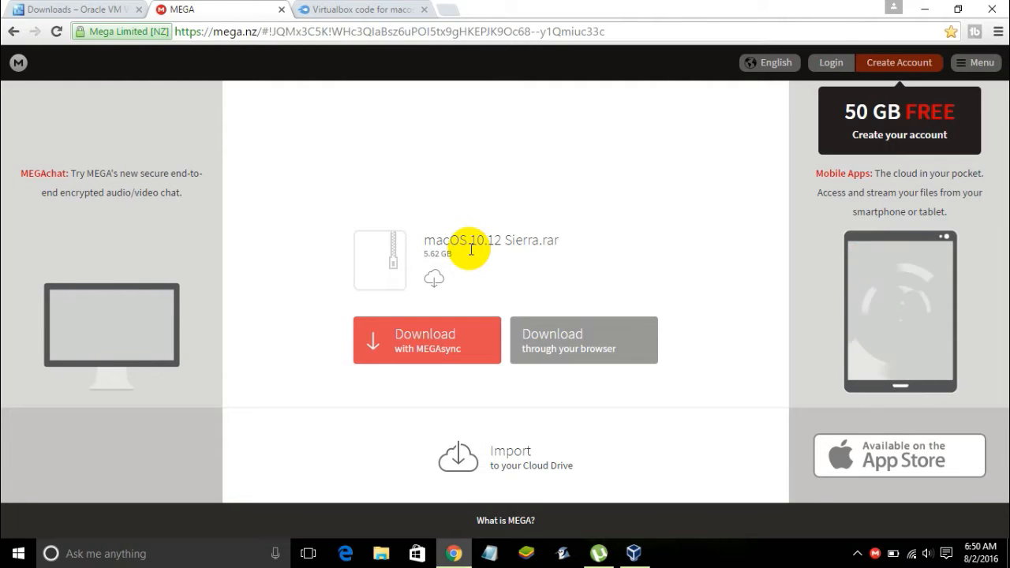
Point out the file name macOS 10.12 Sierra.rar and its 5.62 GB size
drag(424, 238, 585, 247)
click(586, 247)
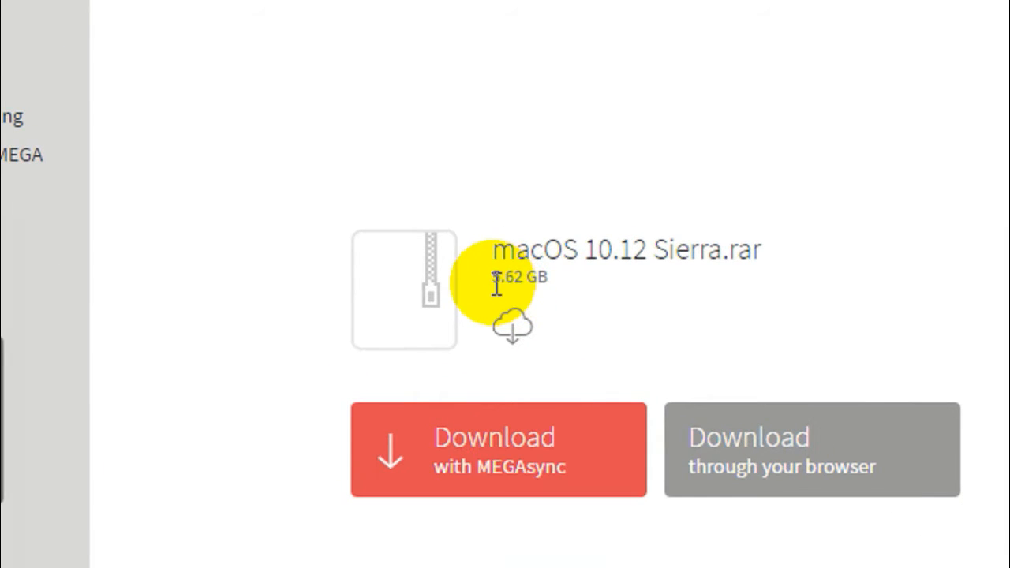
drag(495, 283, 543, 284)
click(553, 284)
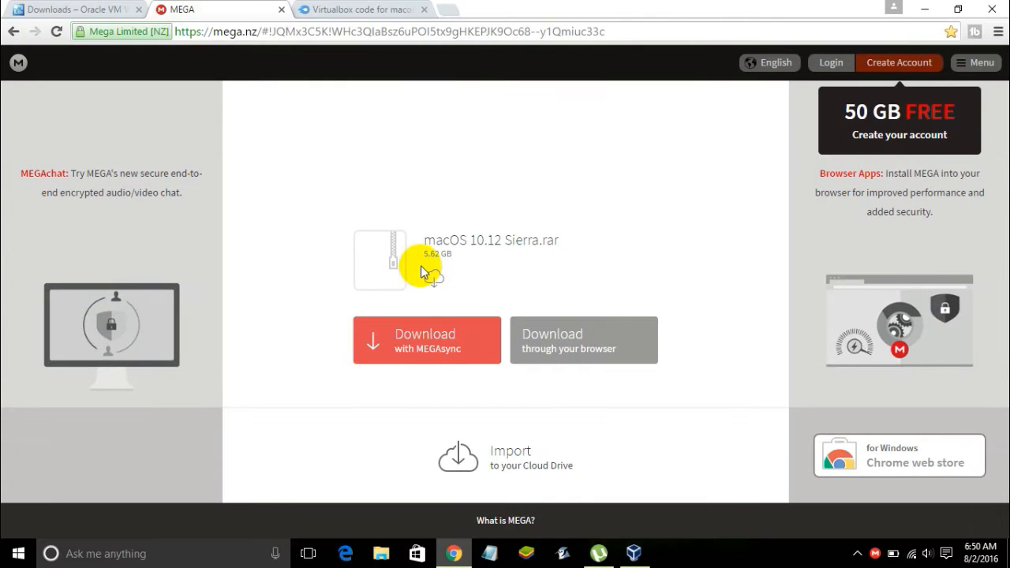
drag(492, 283, 539, 284)
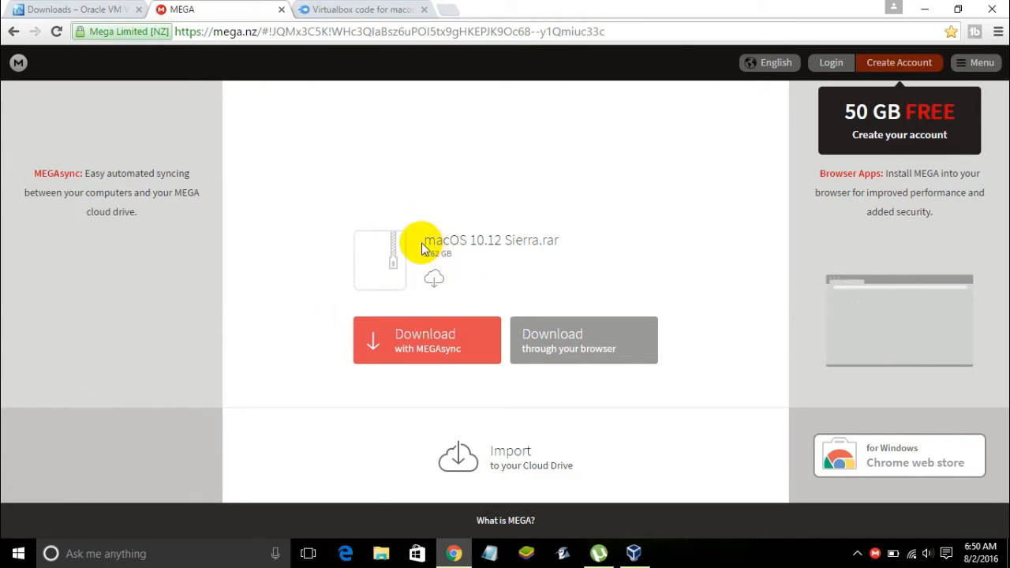
drag(423, 250, 579, 248)
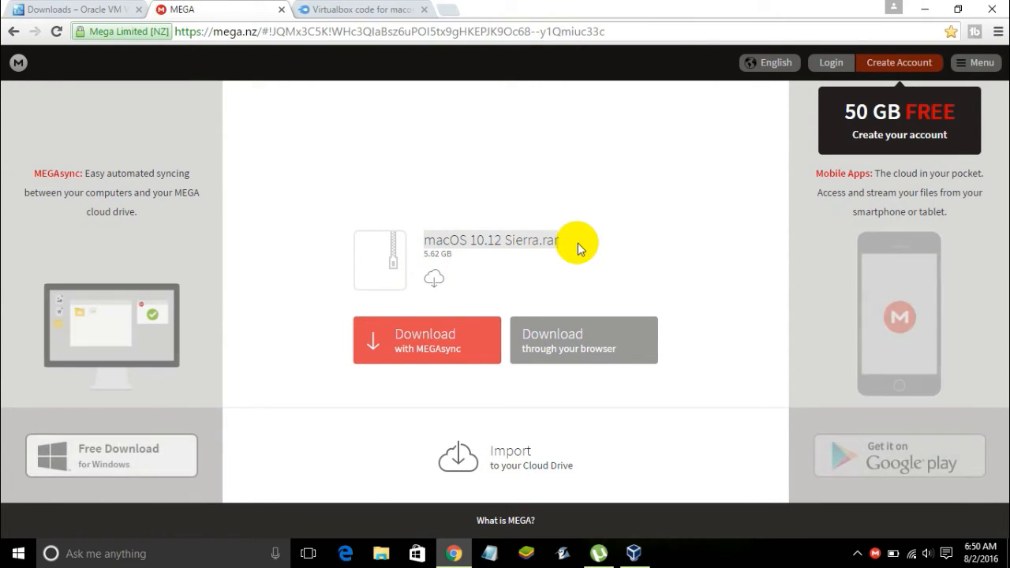
click(530, 244)
Open Documents > MEGAsync Downloads in a maximized File Explorer and select the macOS 10.12 Sierra archive
click(381, 553)
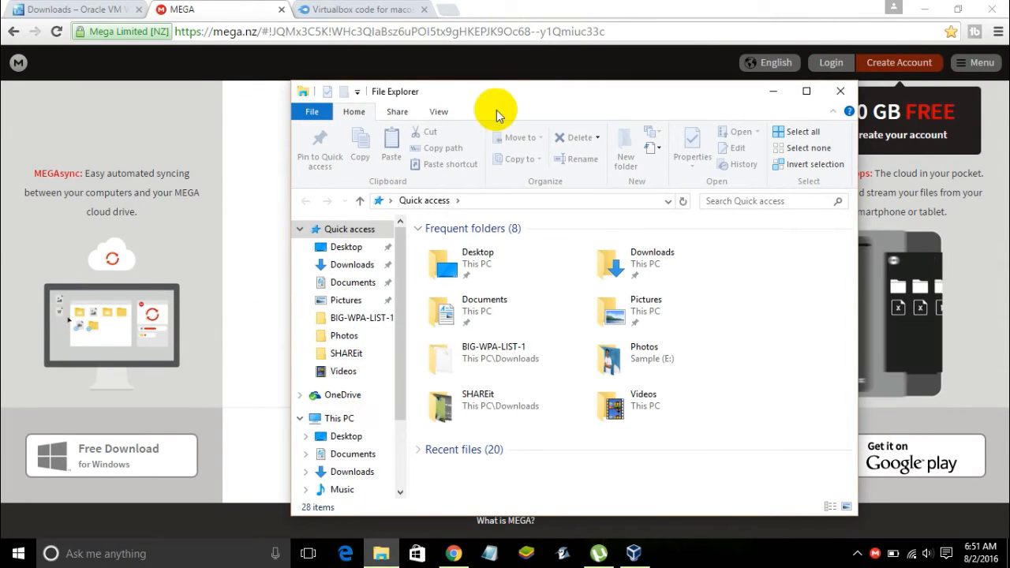
double_click(499, 96)
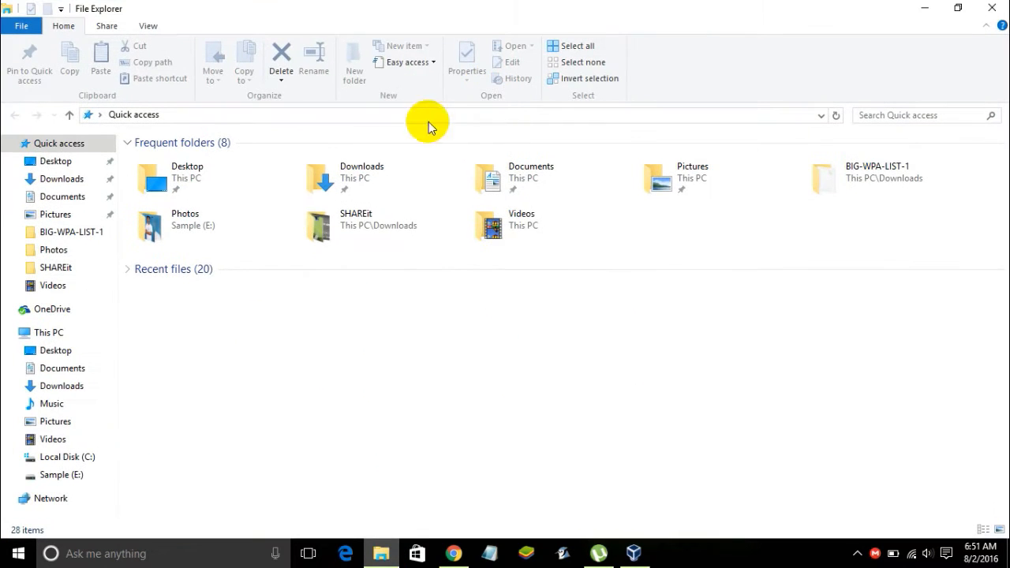
click(85, 368)
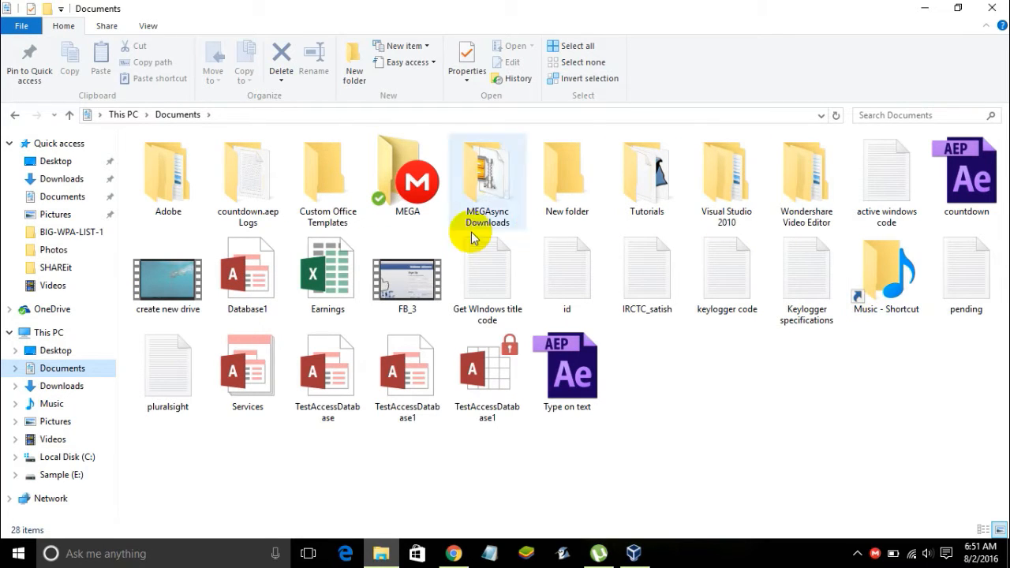
double_click(460, 193)
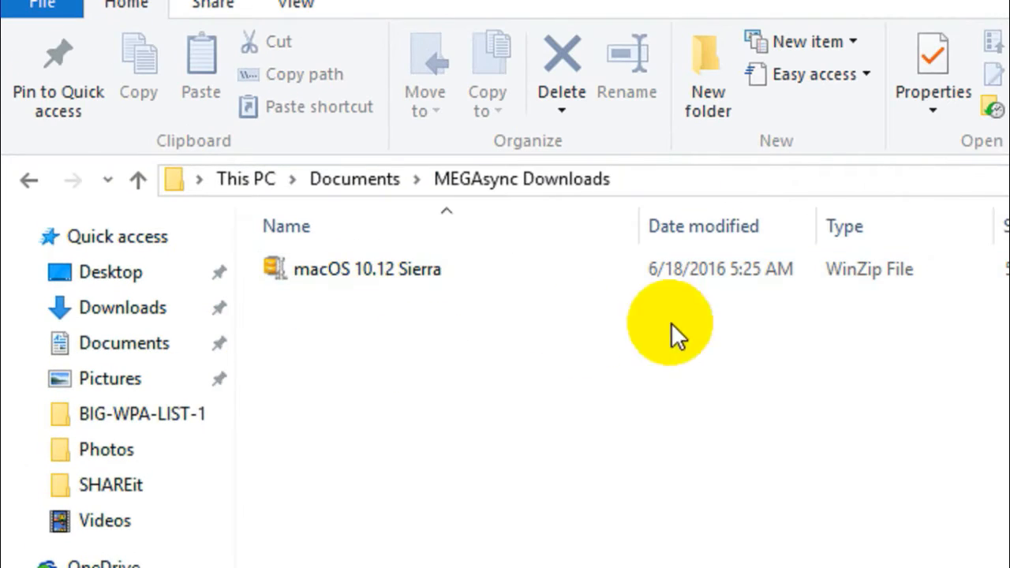
click(674, 276)
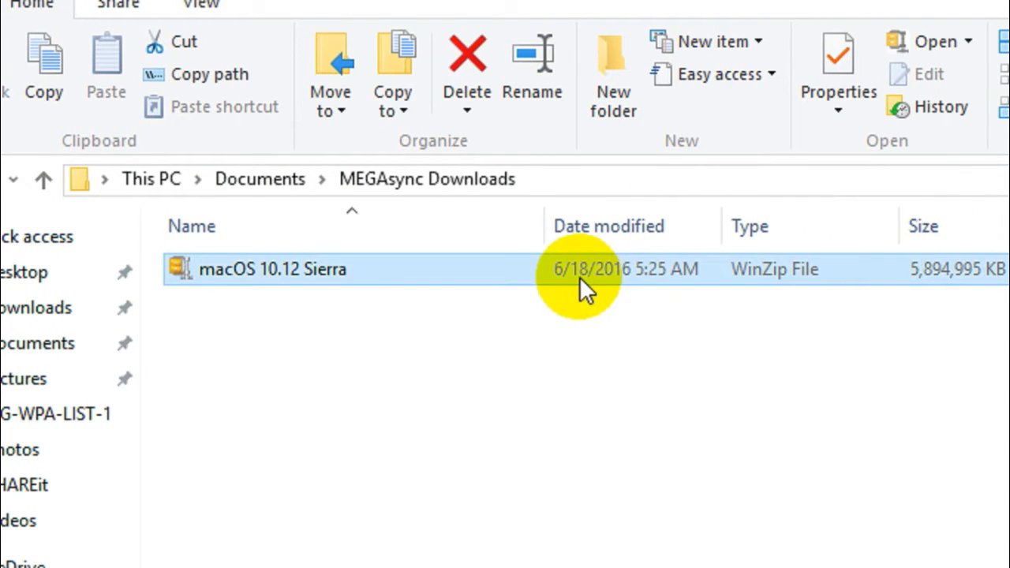
Check the archive's Properties for the .rar file type and 5.62 GB size, then close it
right_click(580, 277)
click(629, 490)
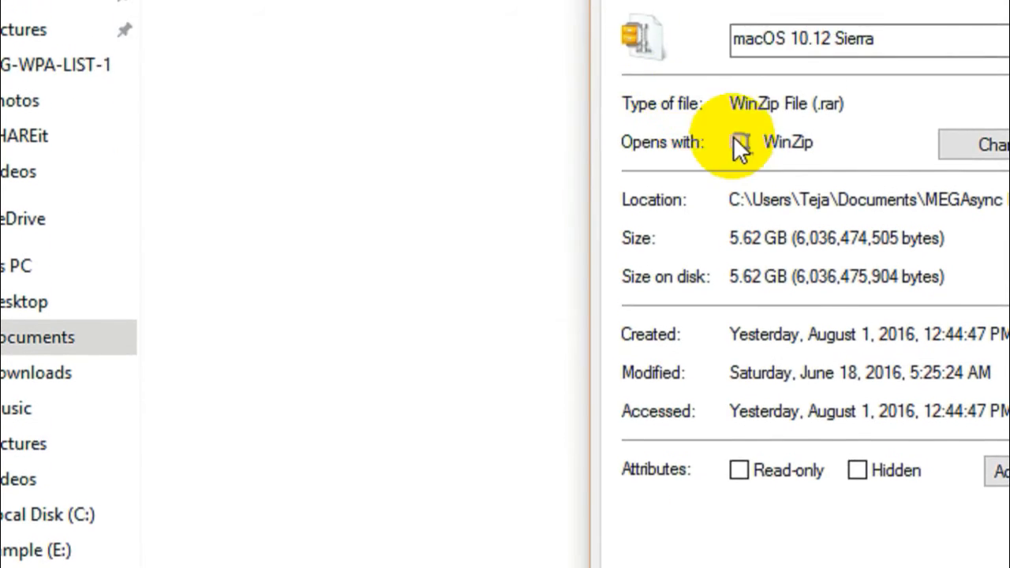
click(835, 111)
double_click(827, 104)
click(826, 104)
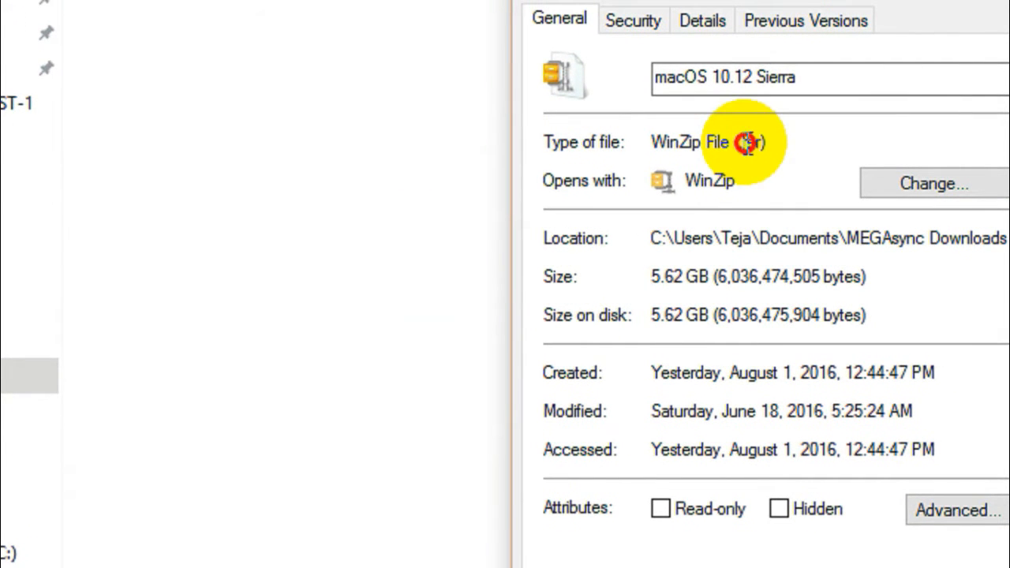
drag(760, 147, 735, 146)
click(734, 145)
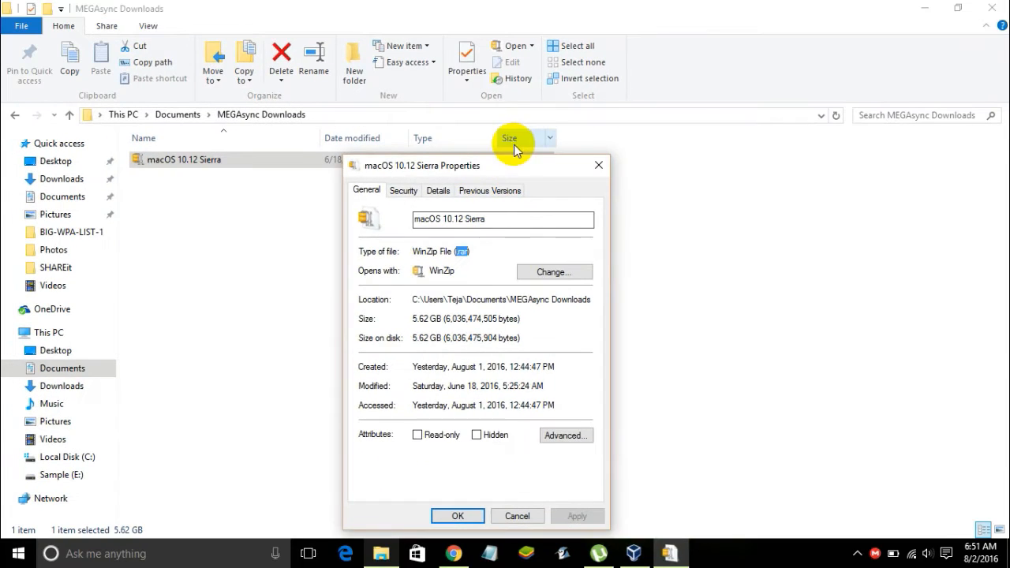
drag(517, 167, 443, 150)
click(526, 146)
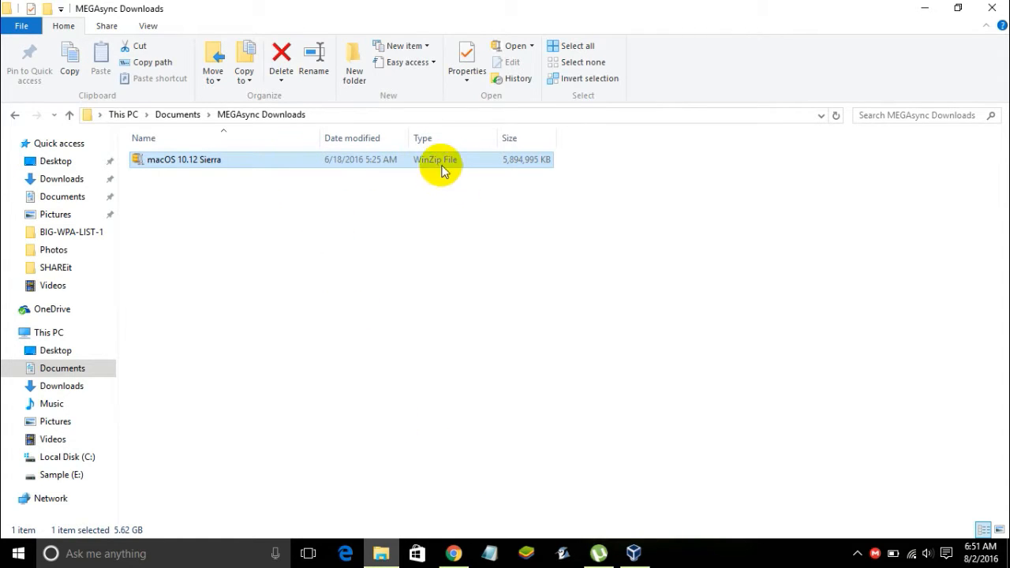
Unzip the archive with WinZip to folder macOS 10.12 Sierra using the evaluation version
right_click(213, 166)
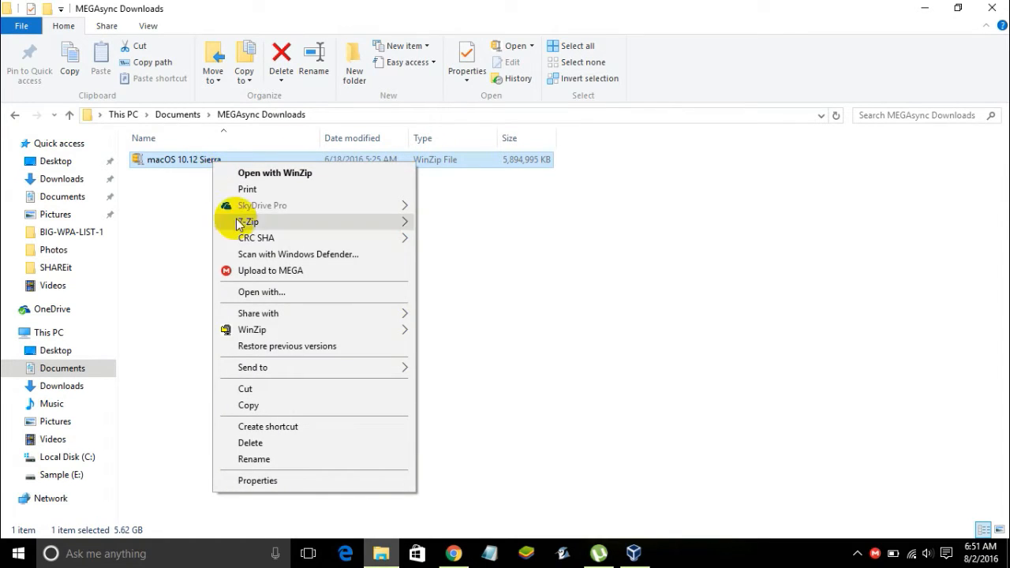
mouse_move(258, 338)
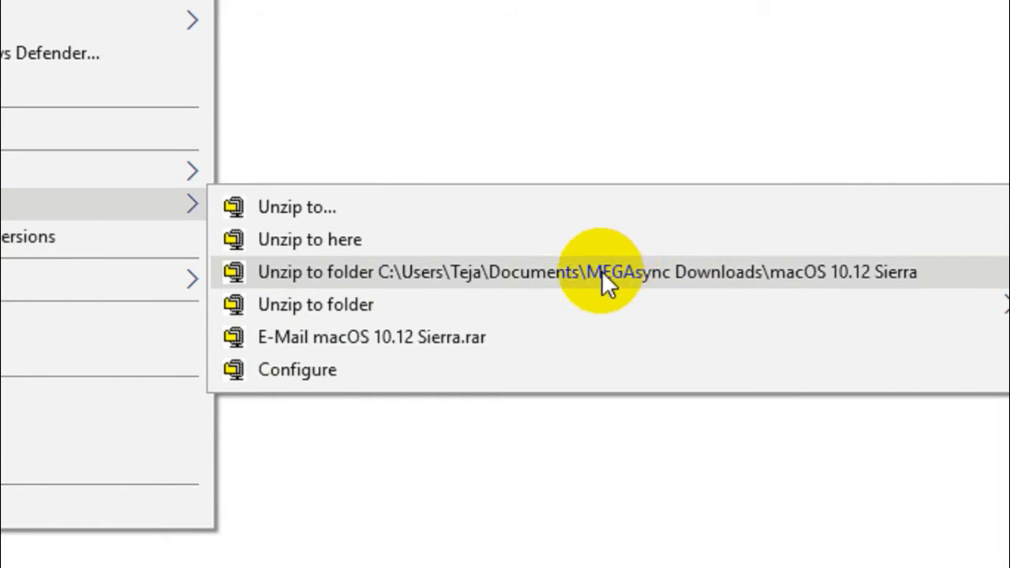
click(714, 272)
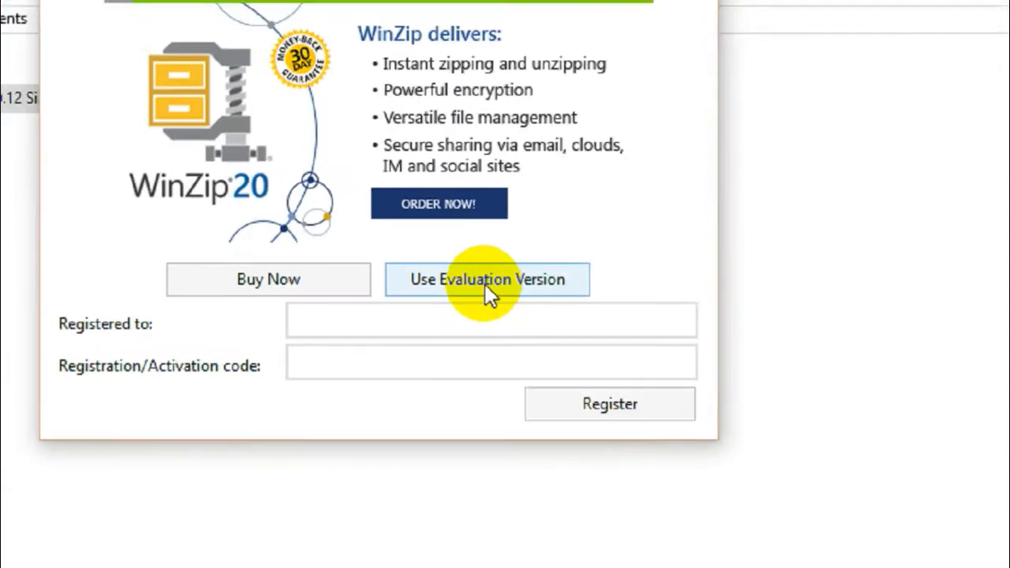
click(484, 282)
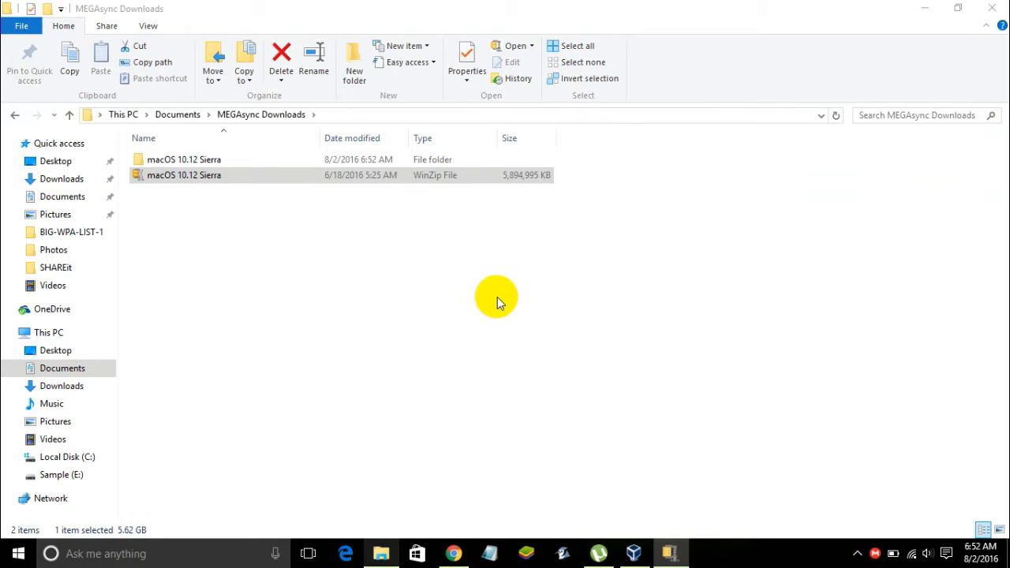
drag(494, 234, 463, 203)
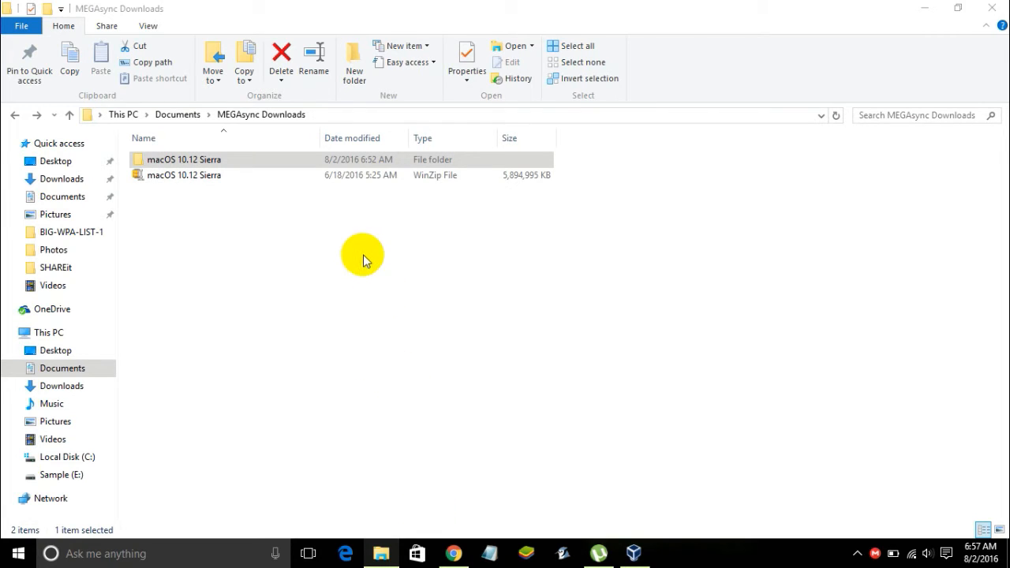
Open the macOS 10.12 Sierra folder and its inner namesake, then select the 8,746,560 KB VMDK file
double_click(187, 162)
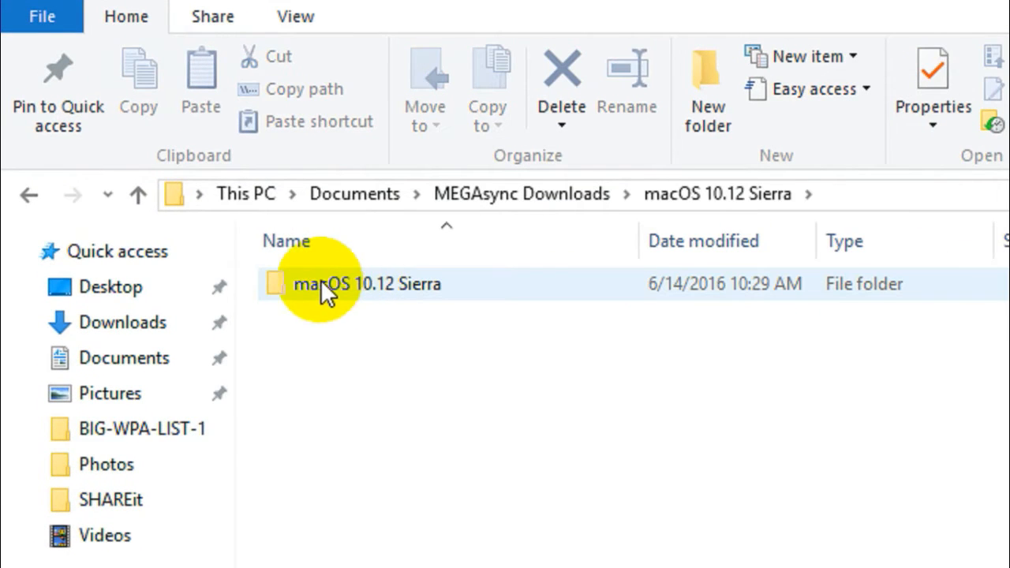
click(331, 288)
click(318, 318)
click(334, 282)
click(327, 323)
double_click(334, 290)
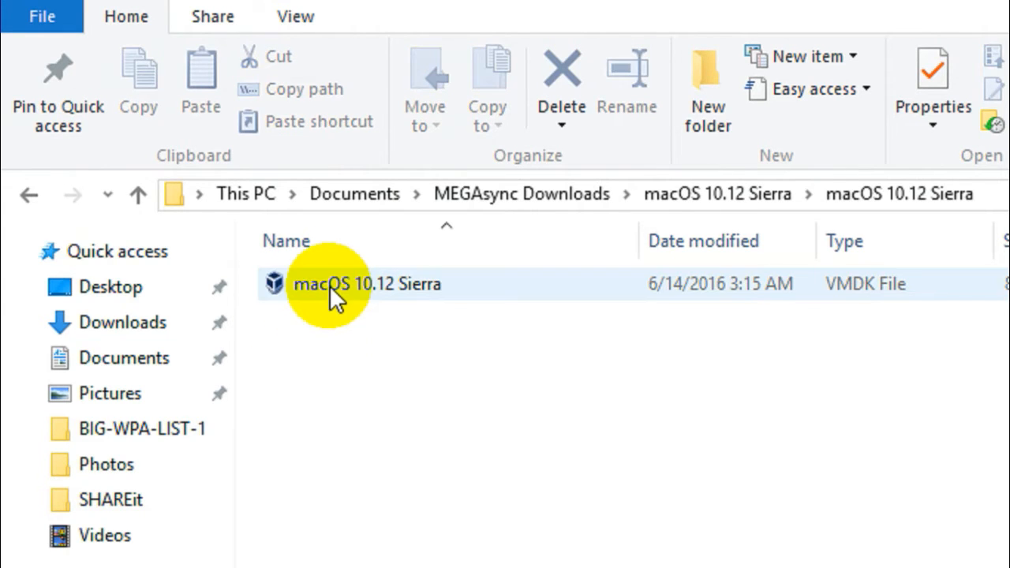
drag(293, 339, 350, 273)
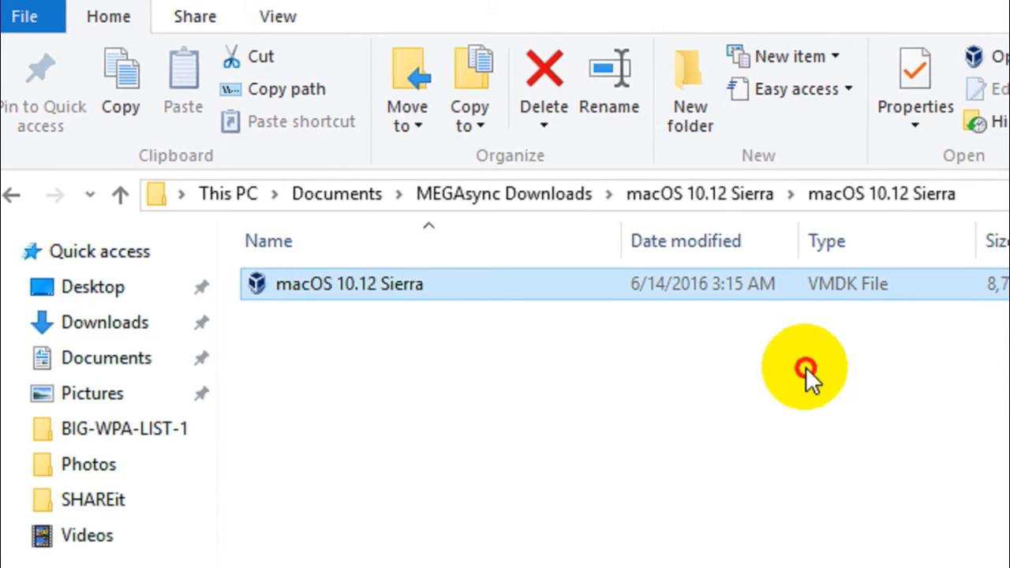
click(806, 367)
drag(868, 355, 792, 276)
click(750, 343)
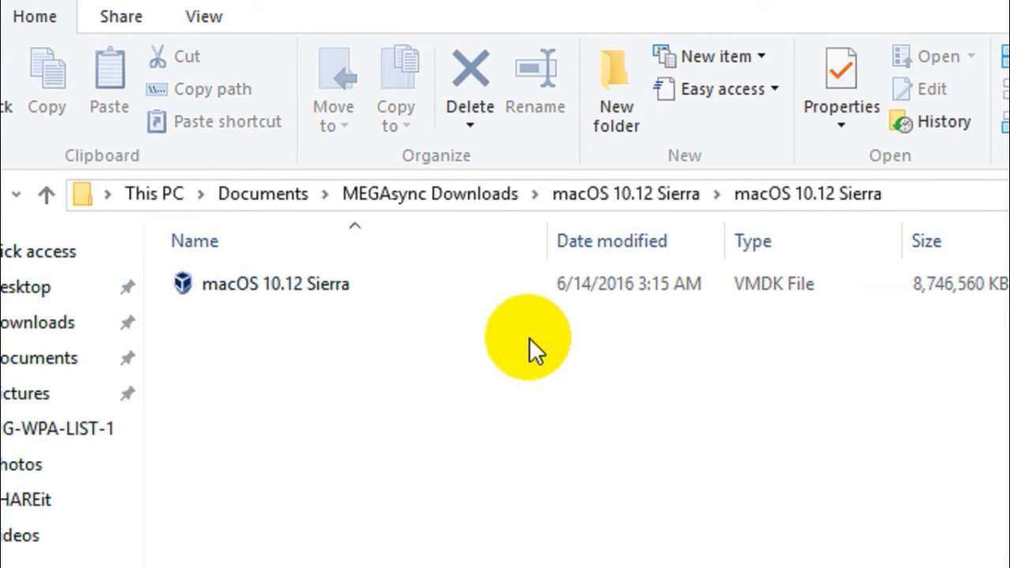
drag(537, 361, 552, 271)
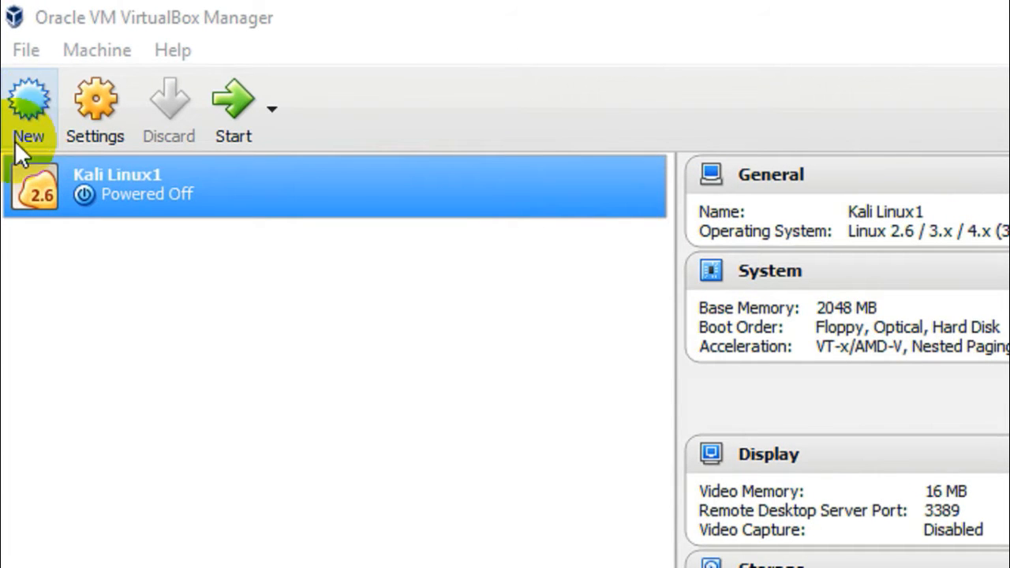
Start a new VM named macOS 10.12 Sierra with version Mac OS X 10.11 El Capitan (64-bit)
click(16, 131)
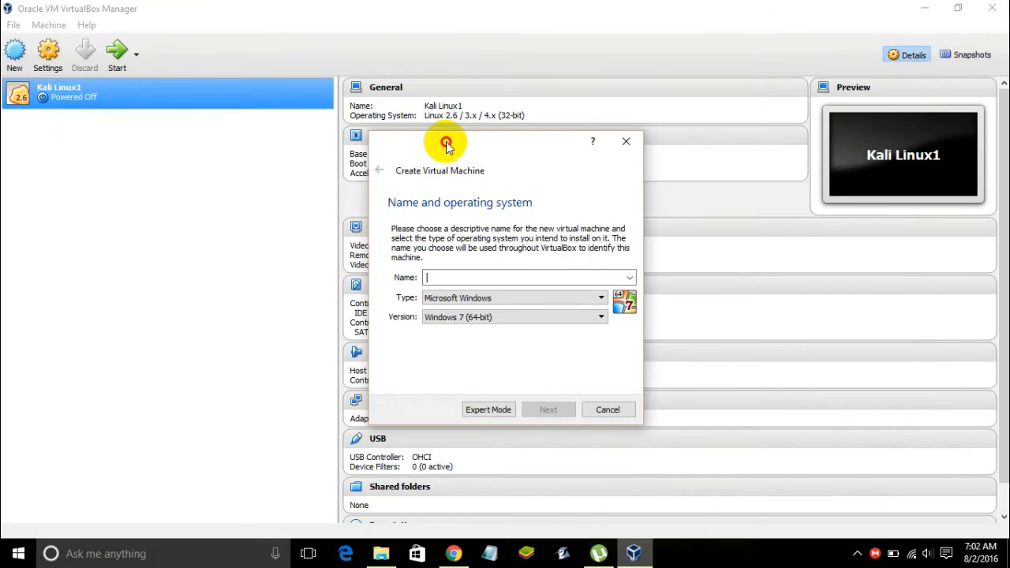
drag(889, 281, 755, 193)
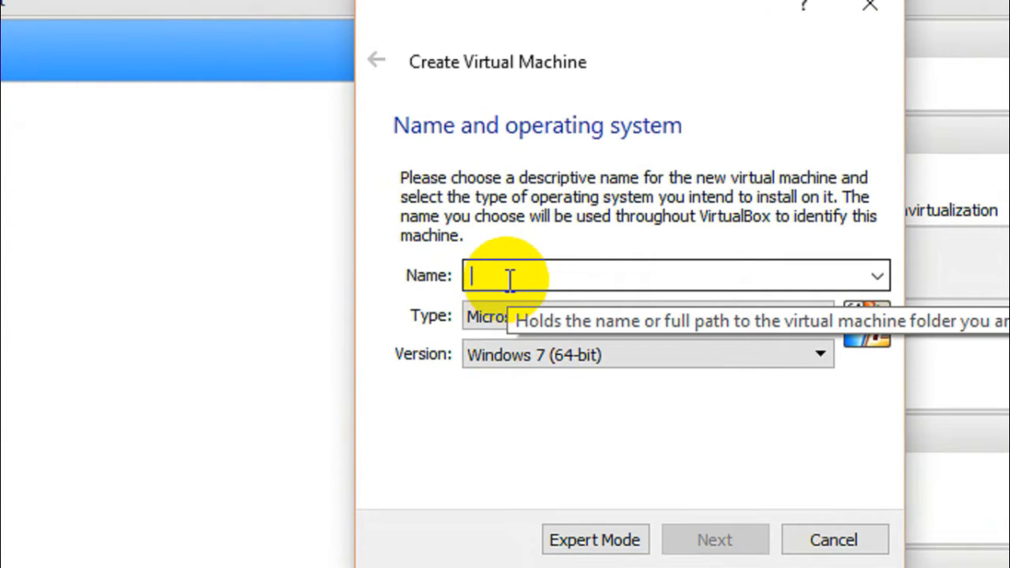
text(Ma)
key(BackSpace)
text(macOS 10.12 Sierra)
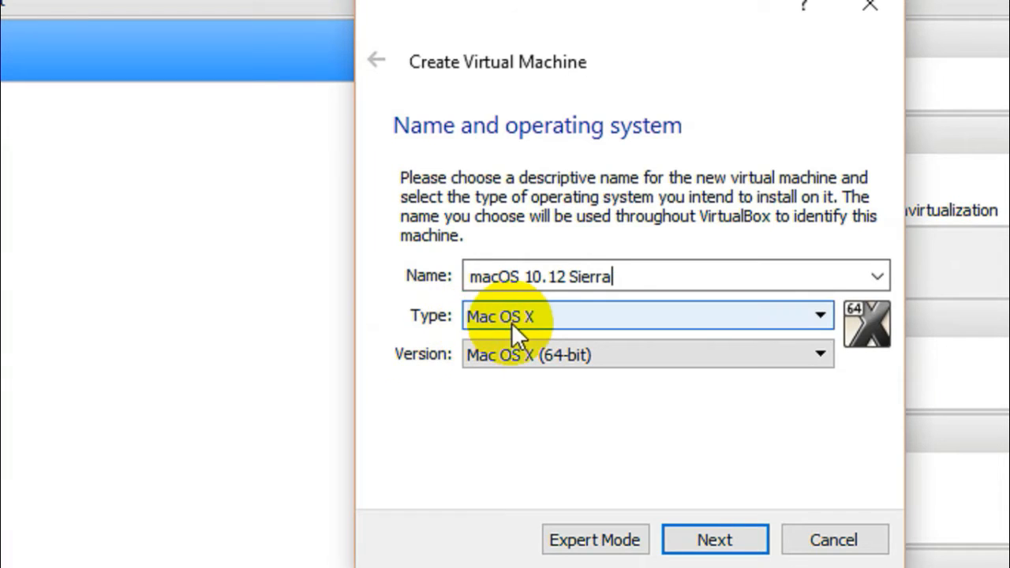
click(480, 358)
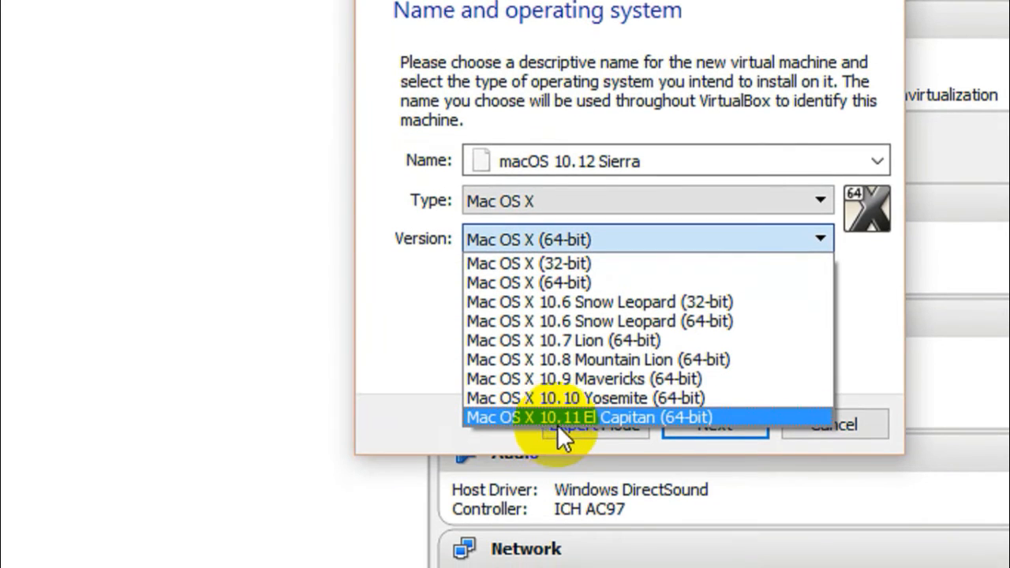
click(608, 417)
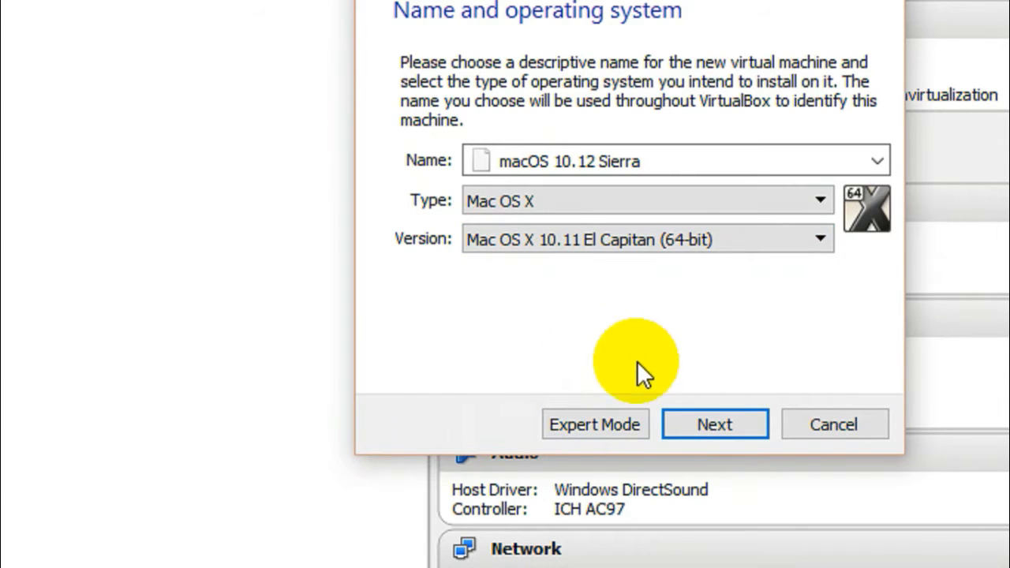
click(715, 425)
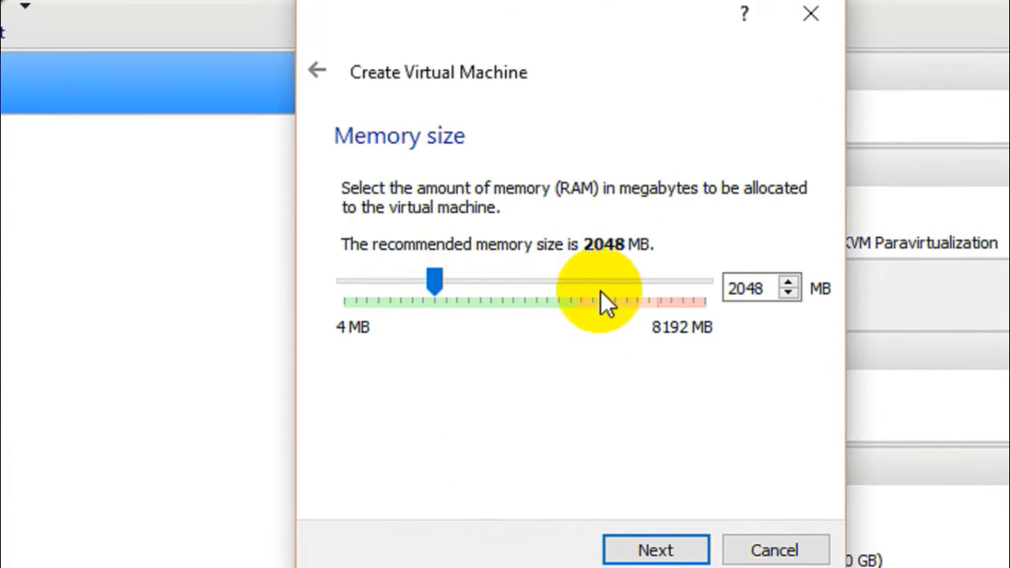
Change the memory size from 2048 MB to 4096 MB and continue to the hard disk page
drag(764, 288, 719, 289)
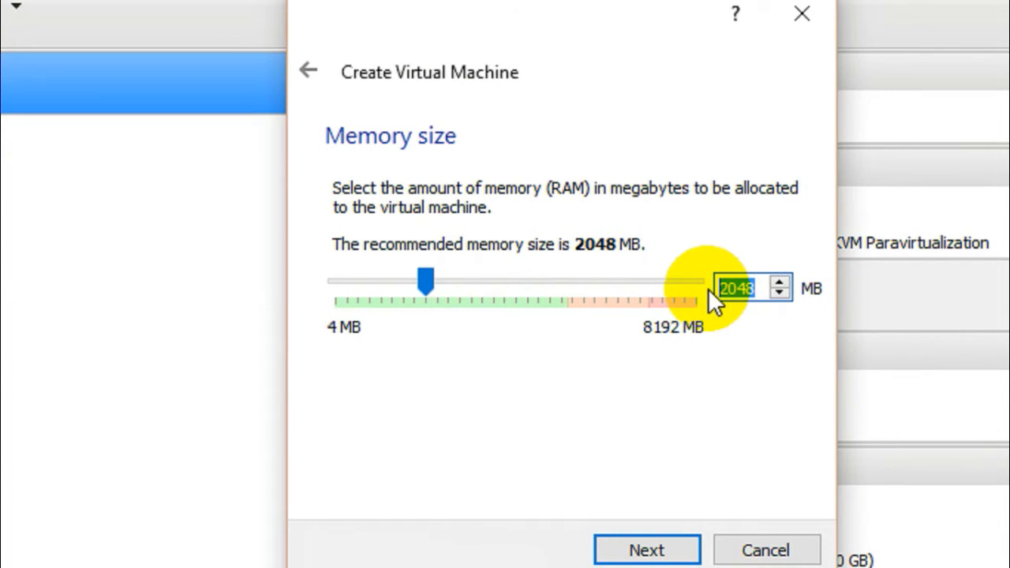
text(4096)
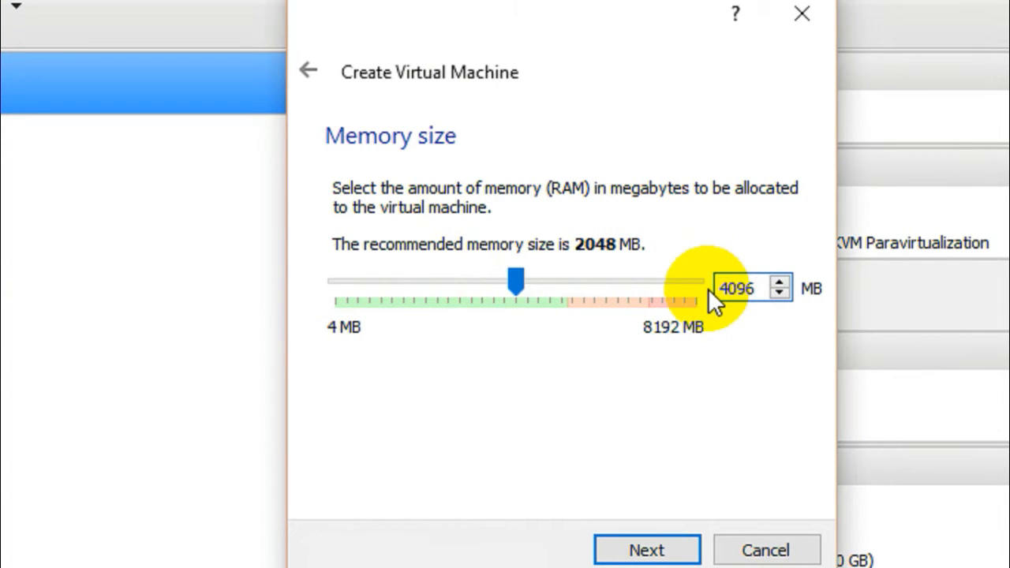
drag(757, 289, 721, 284)
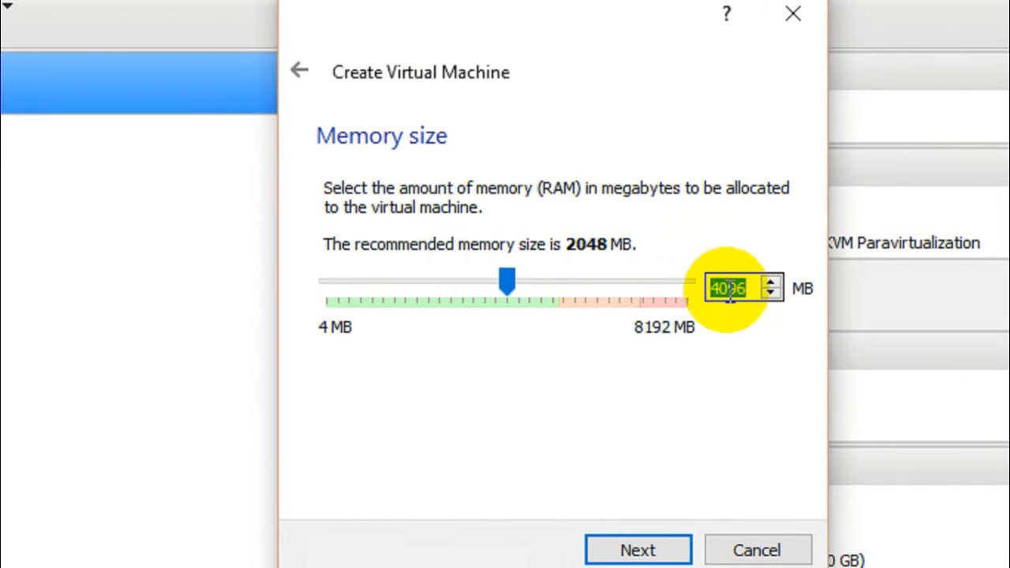
click(728, 291)
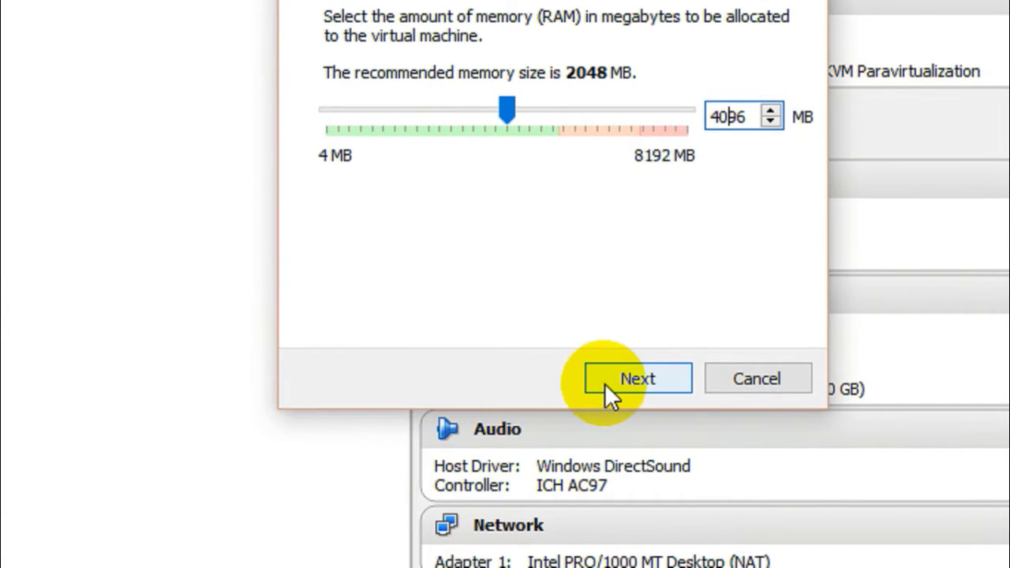
click(609, 381)
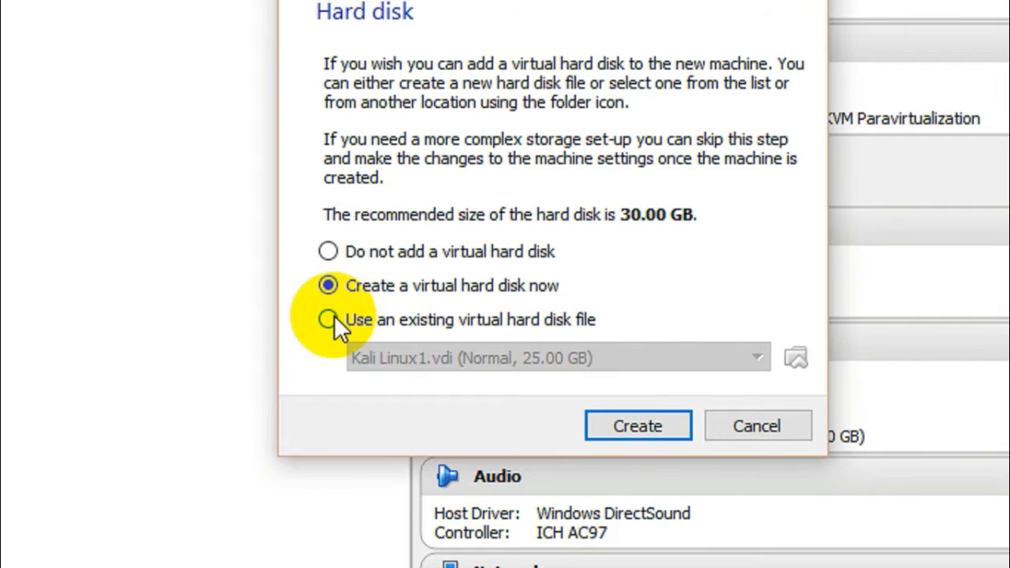
Attach the existing macOS 10.12 Sierra.vmdk (79.00 GB) as the disk and create the VM
click(332, 318)
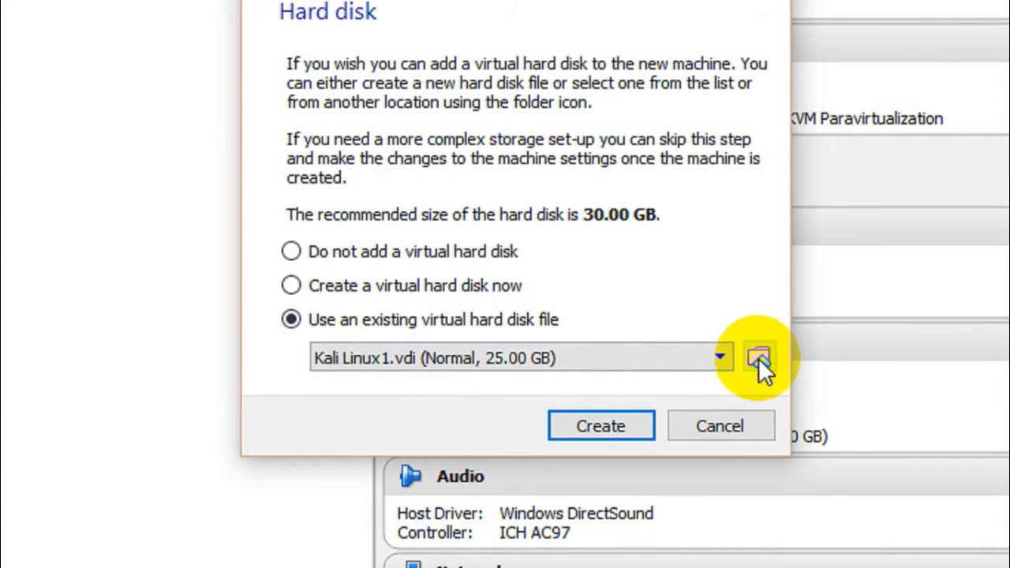
click(793, 359)
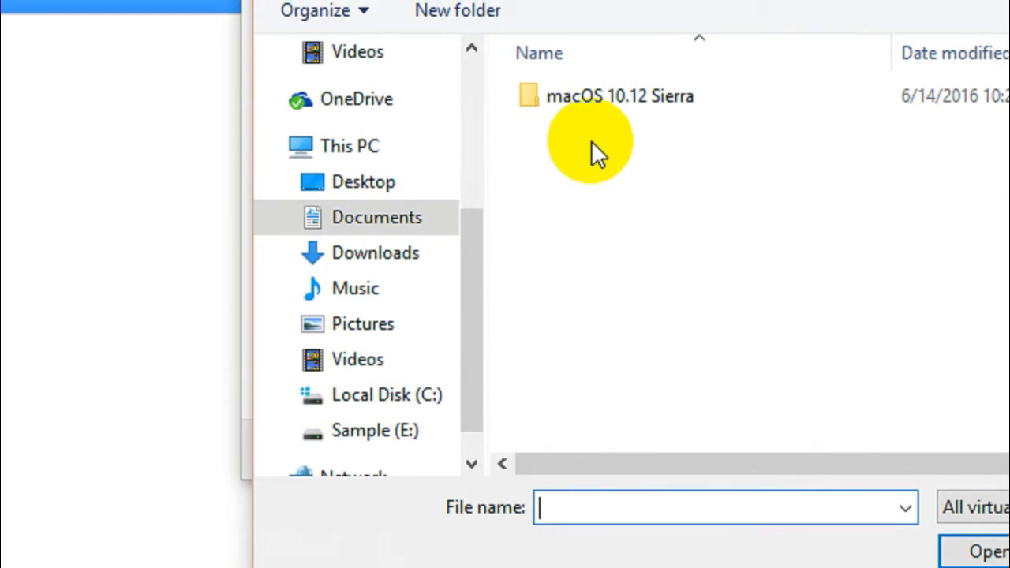
double_click(593, 144)
double_click(594, 141)
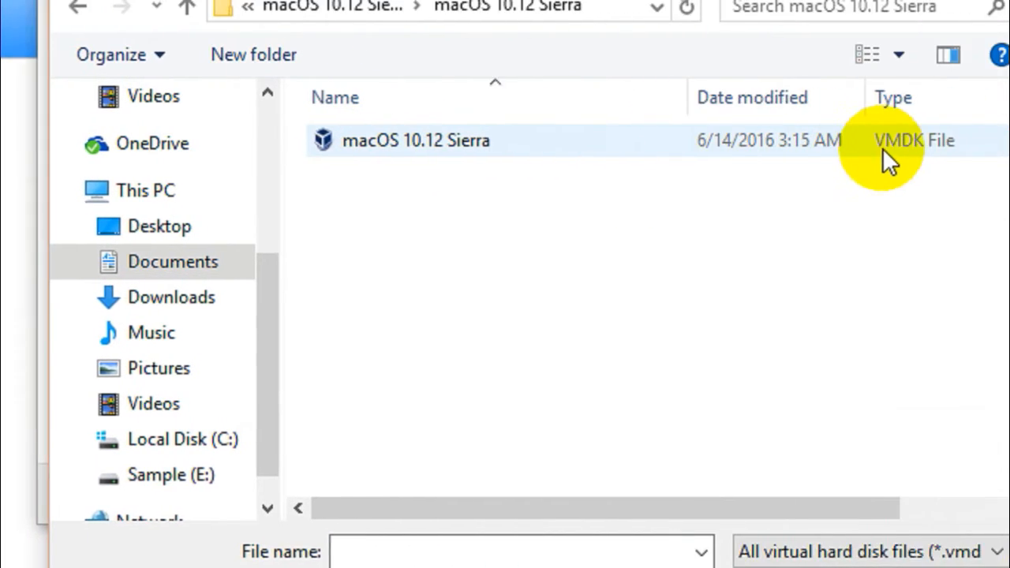
double_click(759, 144)
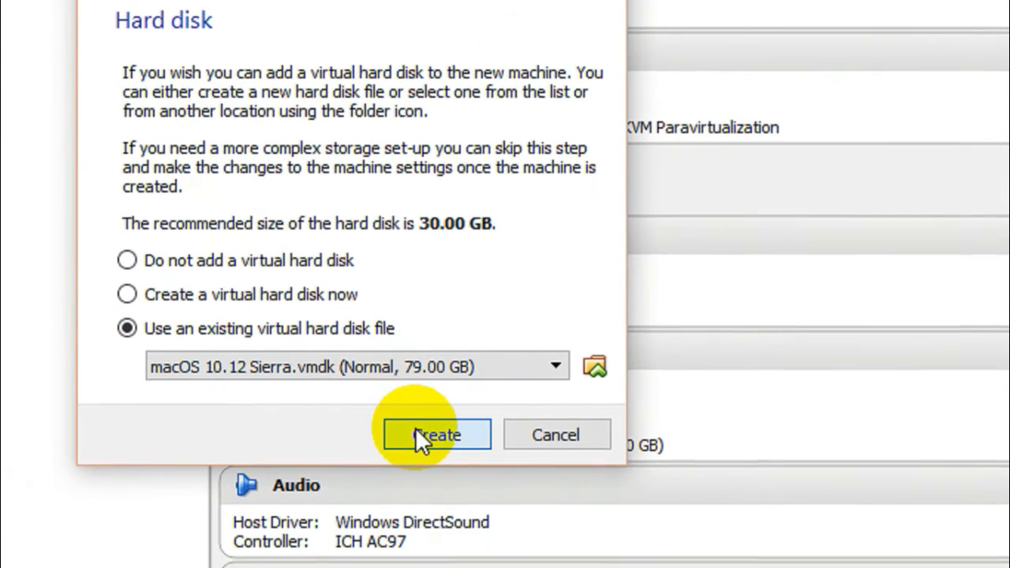
click(414, 494)
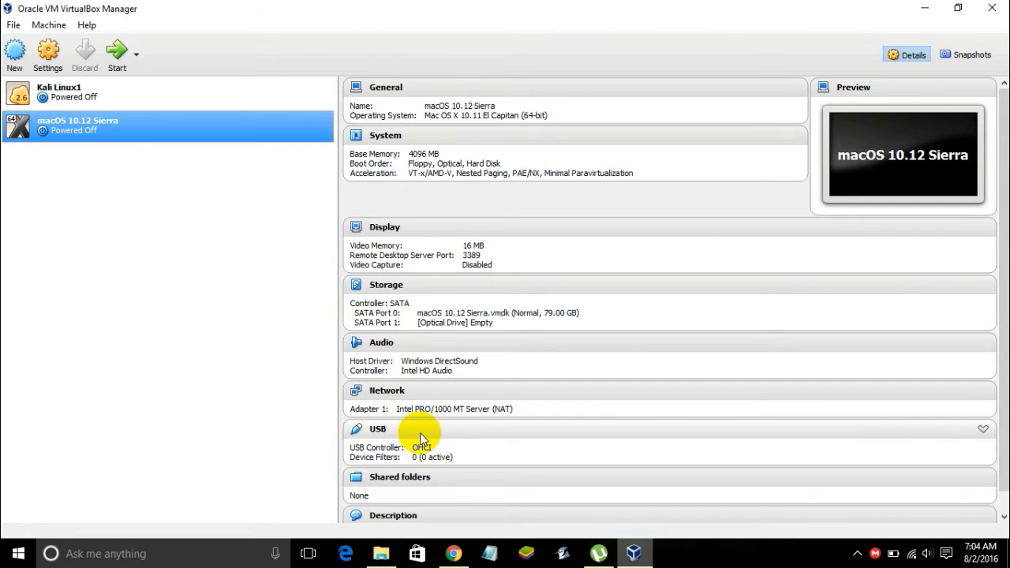
Open 'Virtualbox code for macos sierra' from Downloads in Notepad and close the Explorer window
click(382, 553)
double_click(872, 387)
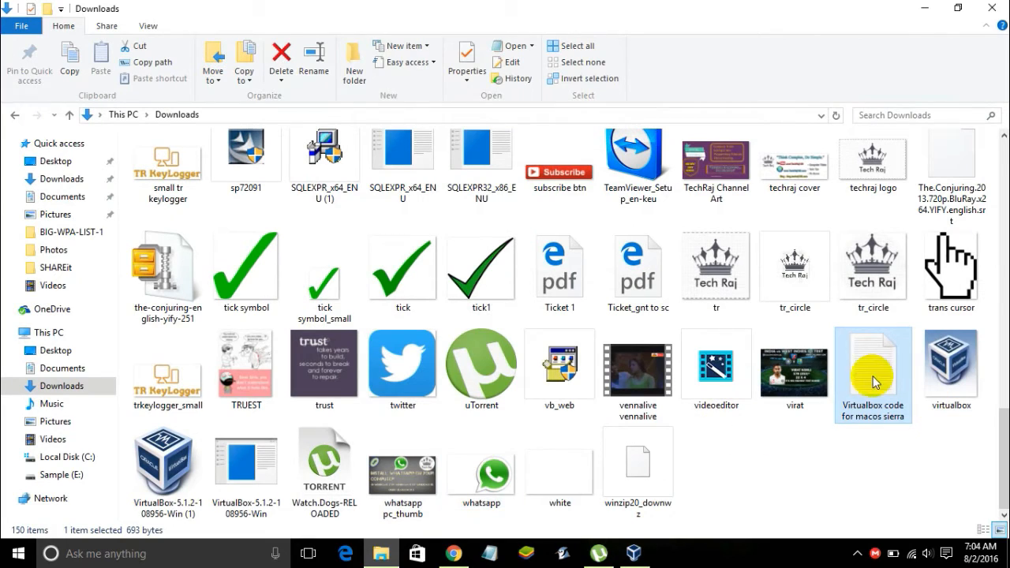
click(922, 7)
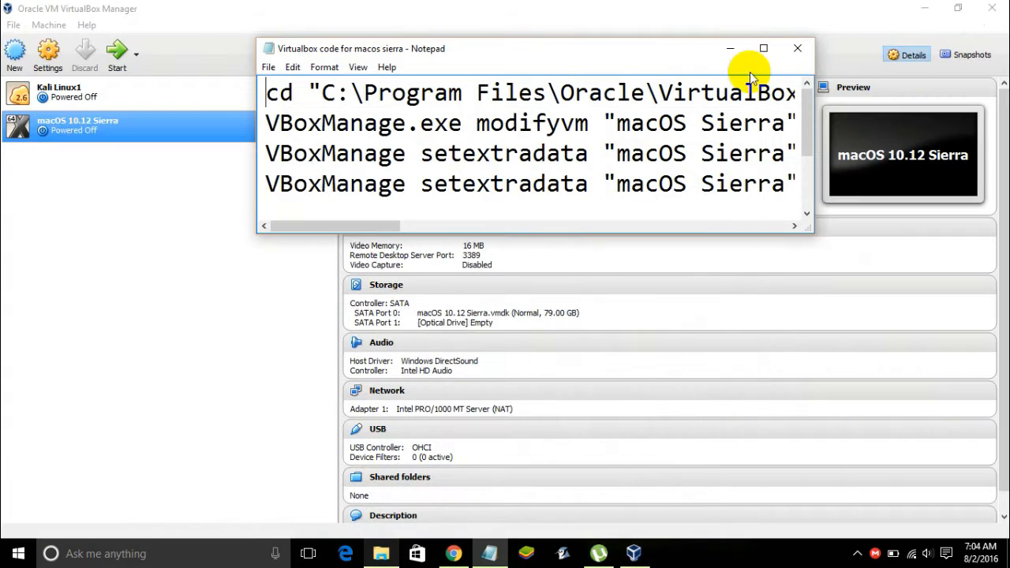
Maximise the Notepad command notes and highlight the first cd command line
double_click(689, 52)
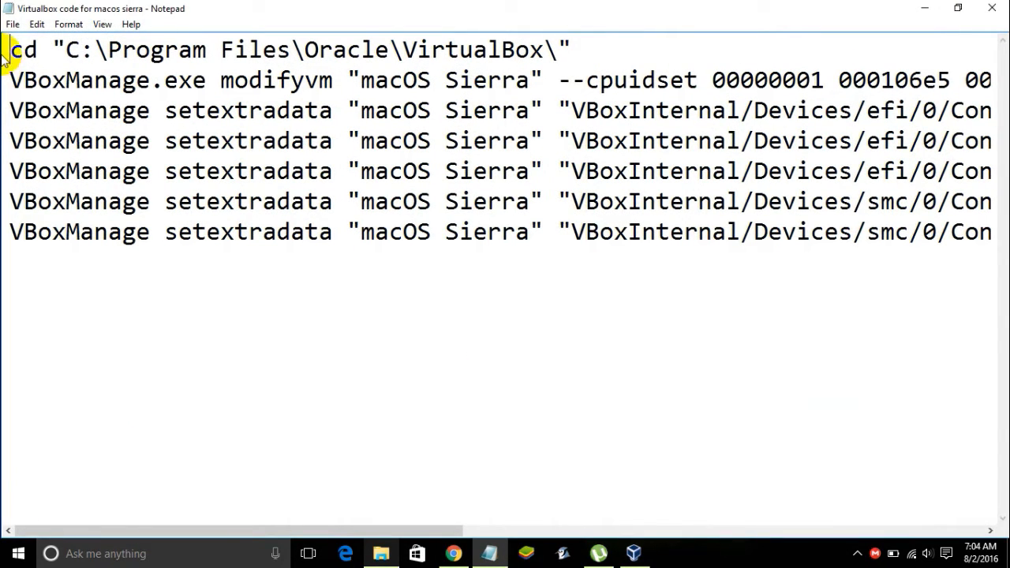
drag(18, 50, 591, 49)
click(591, 49)
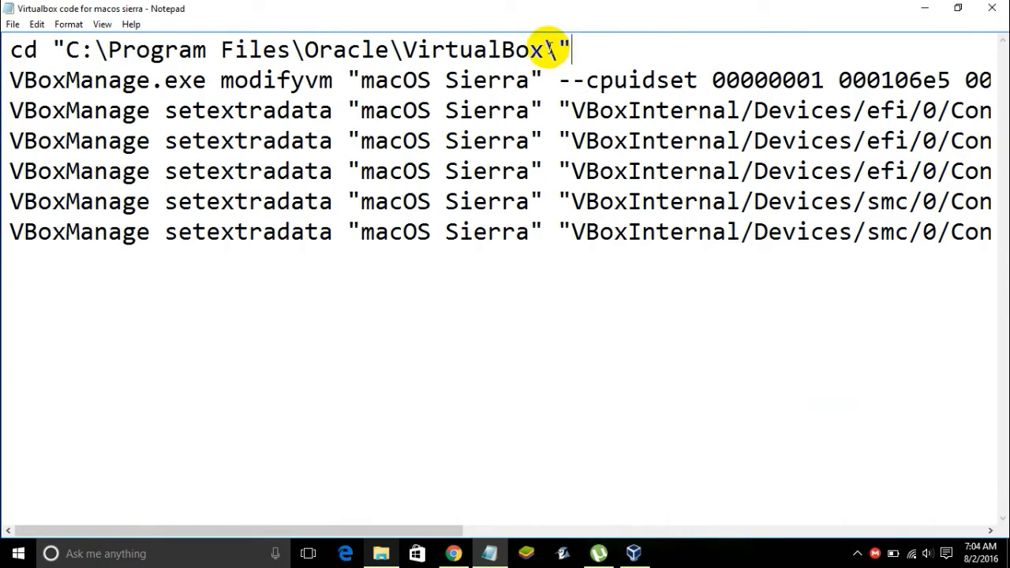
drag(9, 49, 579, 50)
click(592, 47)
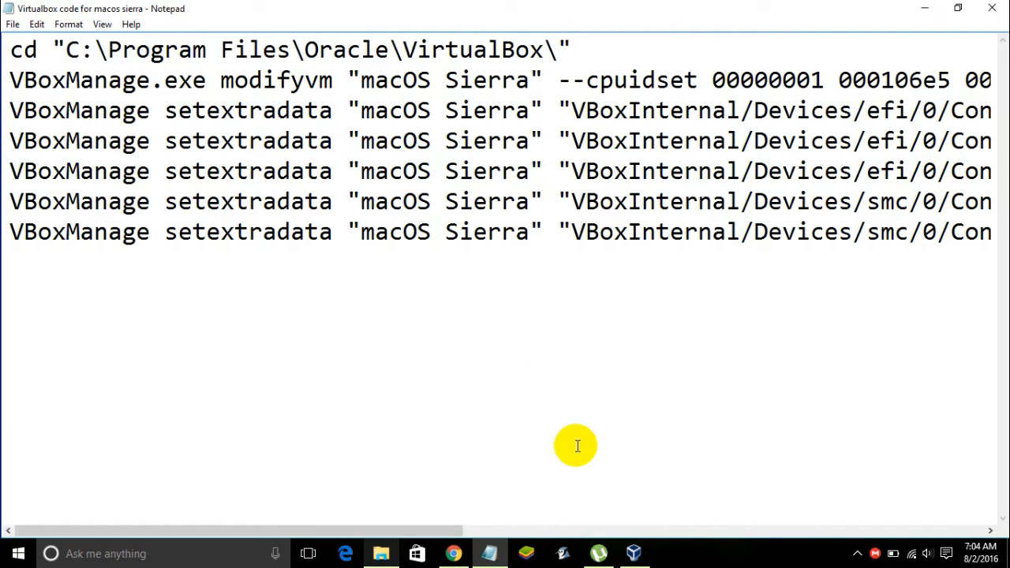
drag(435, 525, 386, 540)
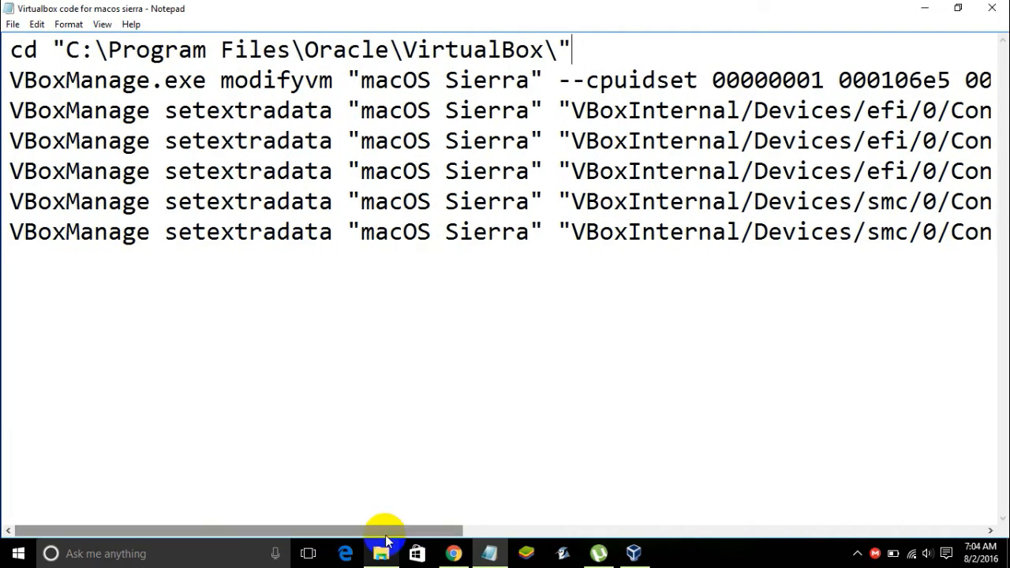
click(245, 335)
Launch Command Prompt as administrator via a 'cmd' search, then bring Notepad back in front
click(7, 549)
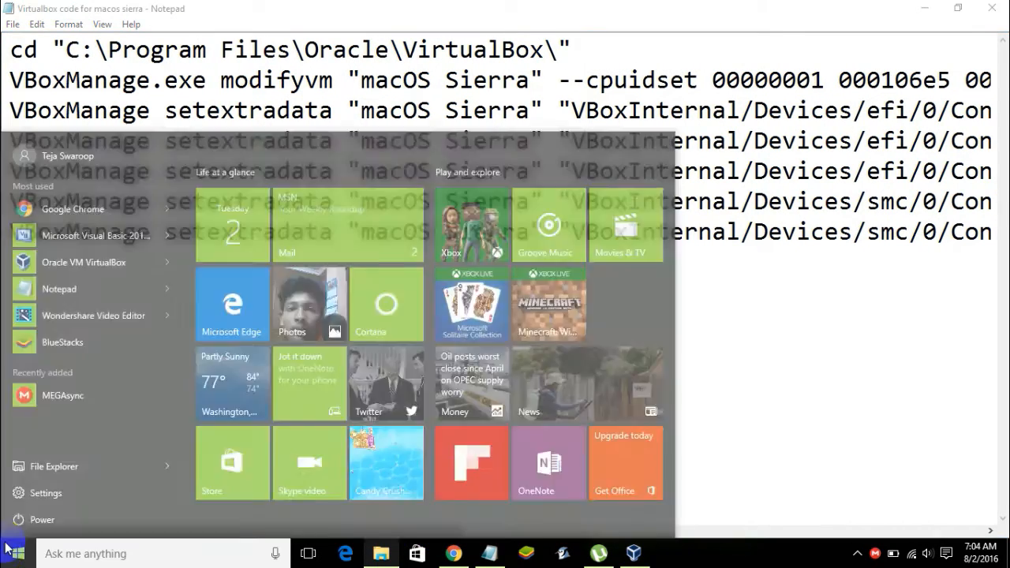
click(45, 551)
text(cm)
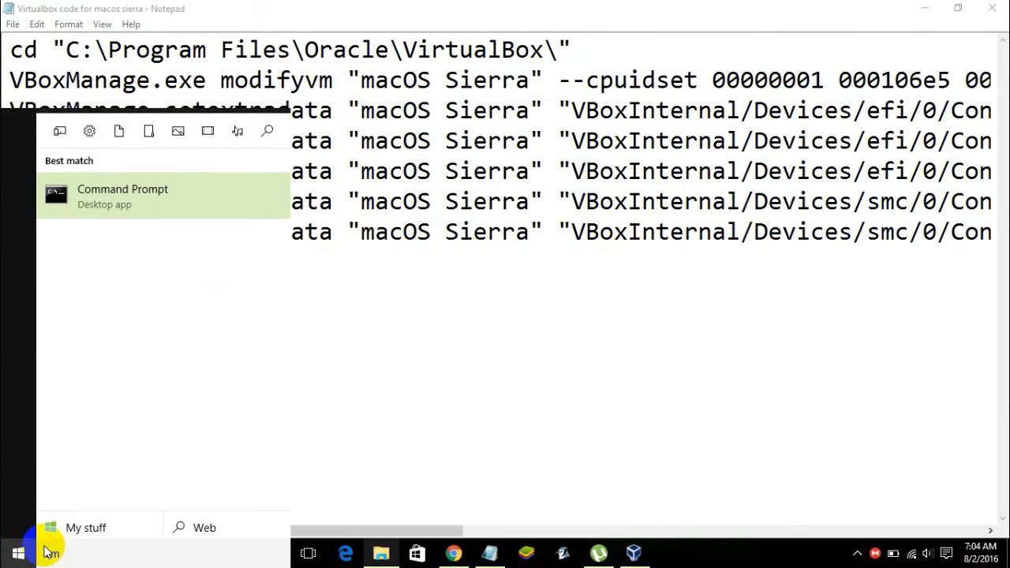
text(d)
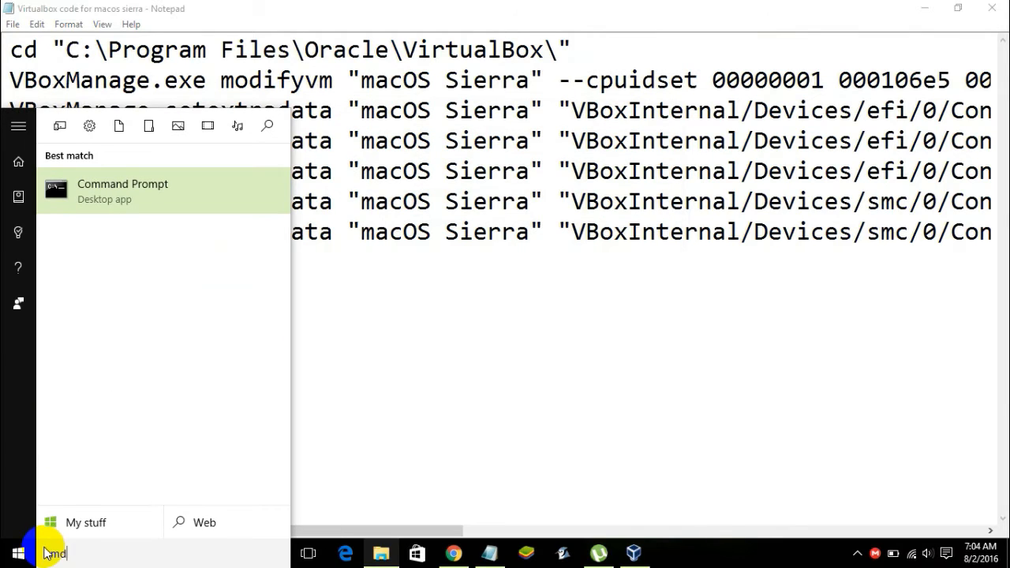
right_click(106, 202)
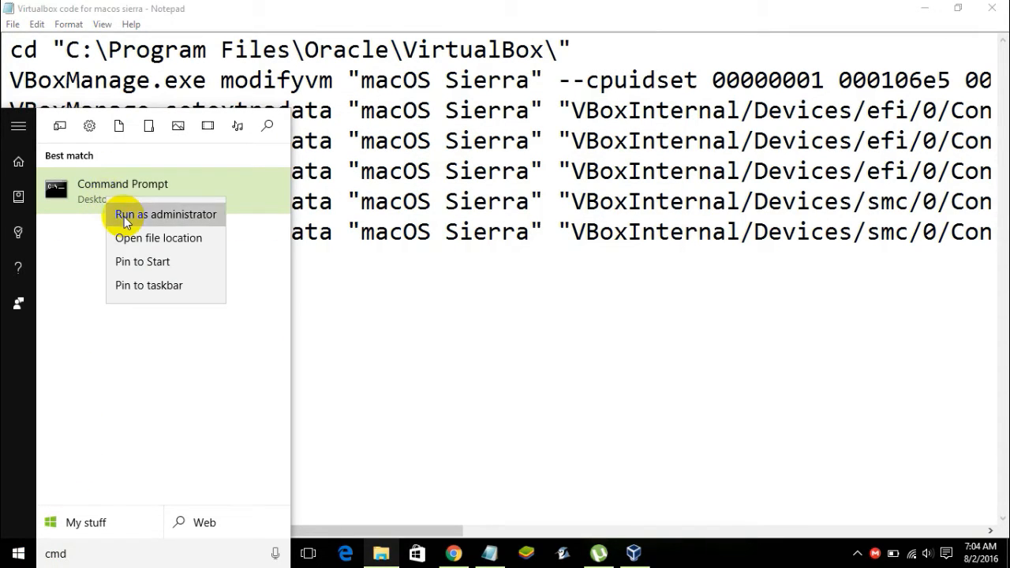
click(125, 213)
click(560, 300)
drag(526, 140, 573, 142)
click(290, 79)
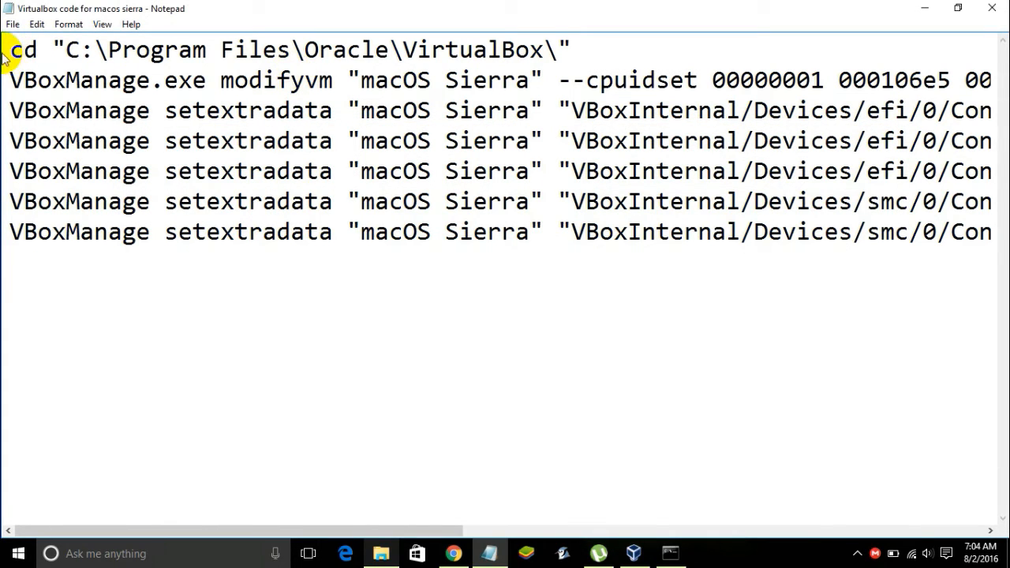
Select the C:\Program Files\Oracle\VirtualBox\ path in the first cd line
click(204, 49)
drag(8, 50, 93, 55)
click(586, 45)
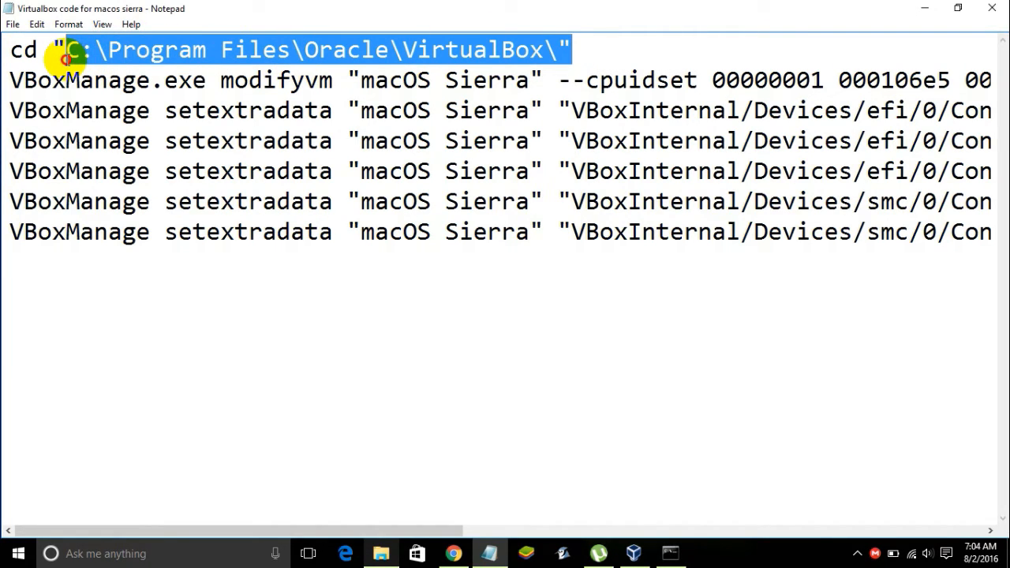
click(66, 55)
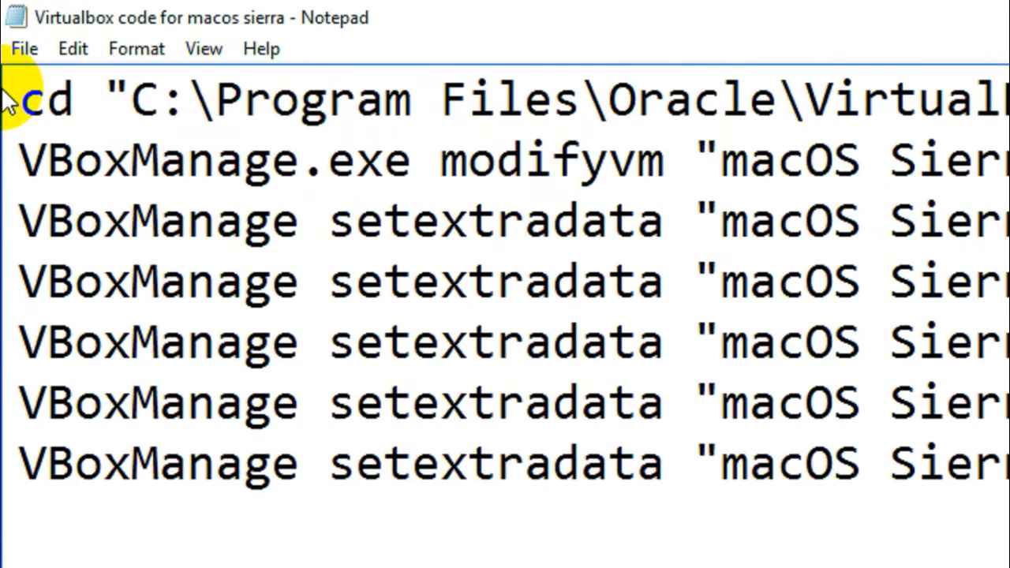
drag(131, 99, 1009, 100)
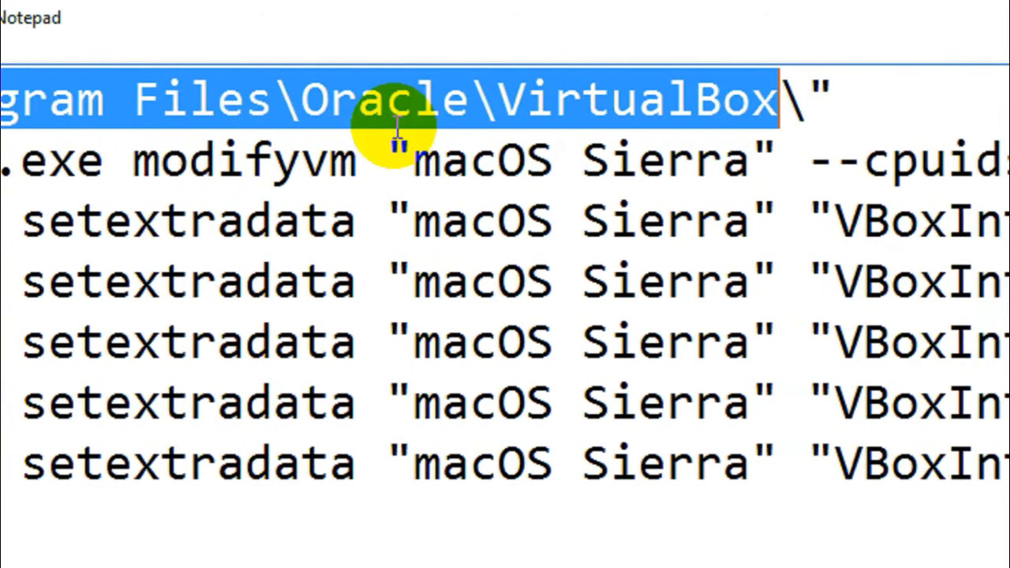
click(510, 97)
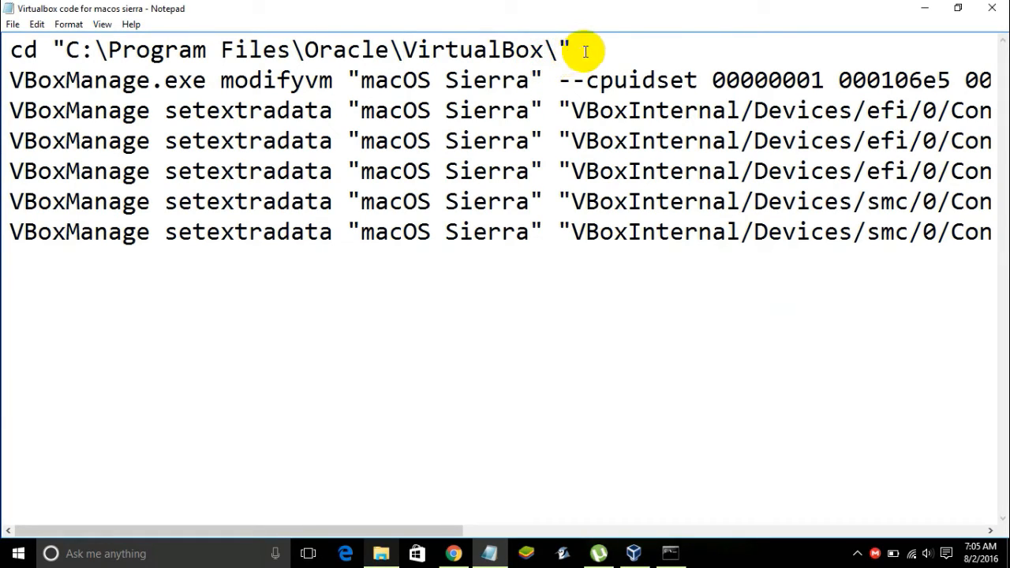
drag(563, 48, 72, 51)
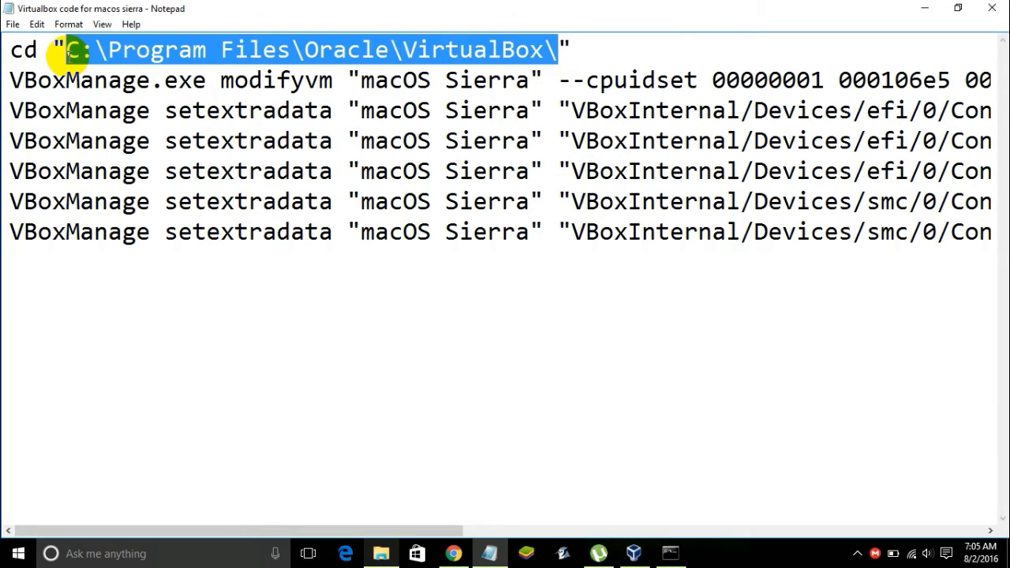
click(73, 52)
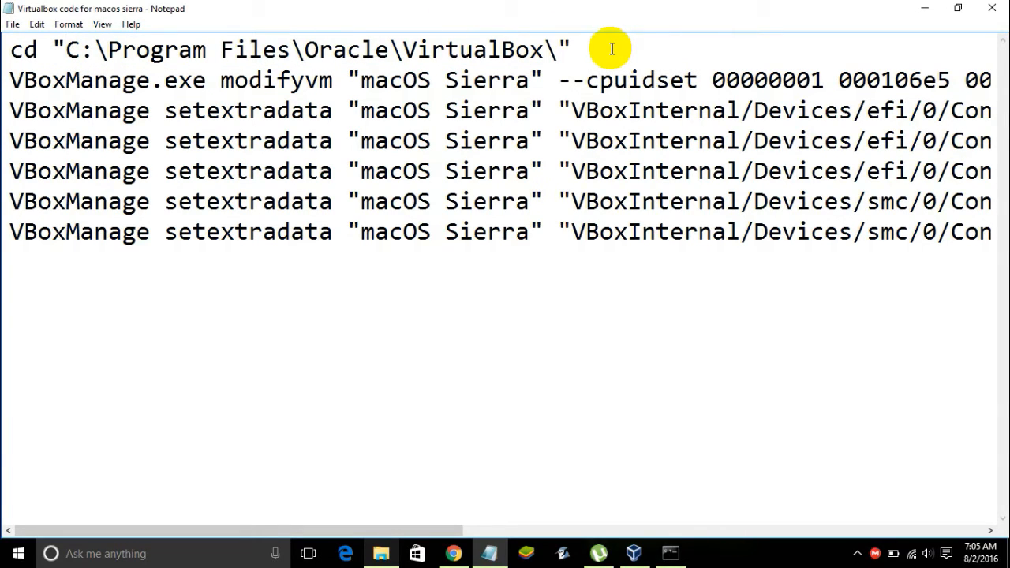
Copy the full cd command and paste it at the administrator Command Prompt
drag(609, 49, 7, 54)
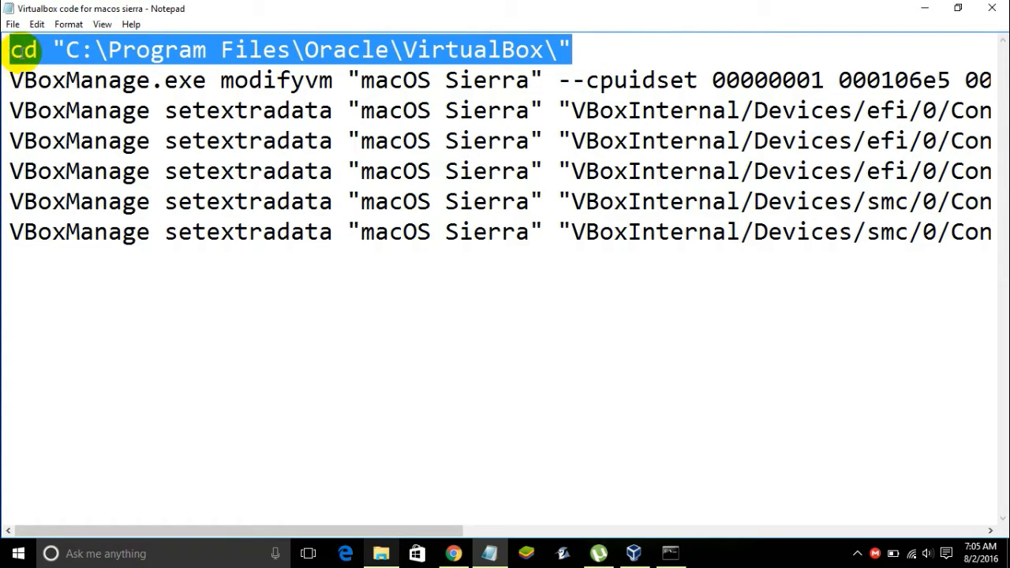
right_click(31, 52)
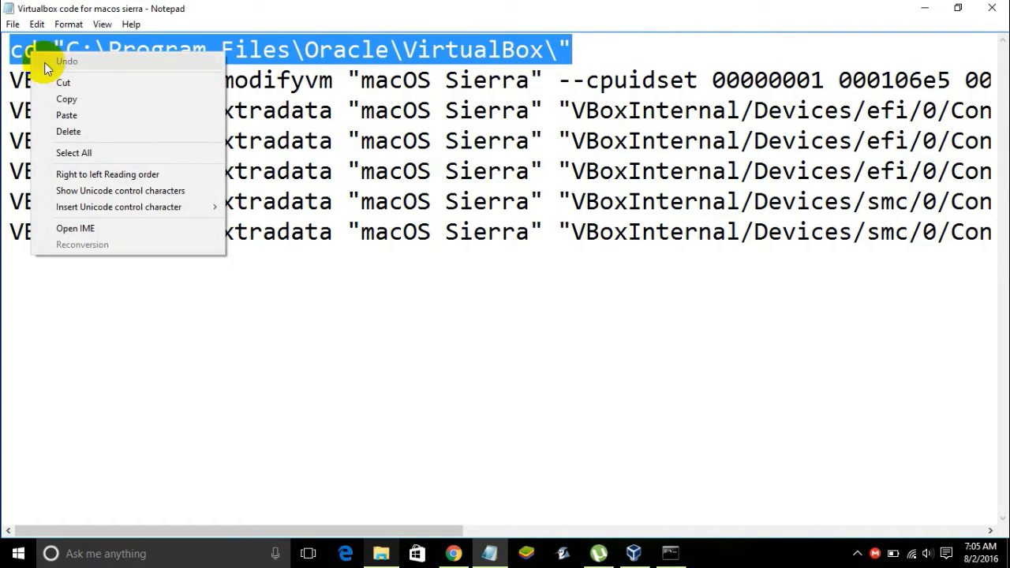
click(68, 99)
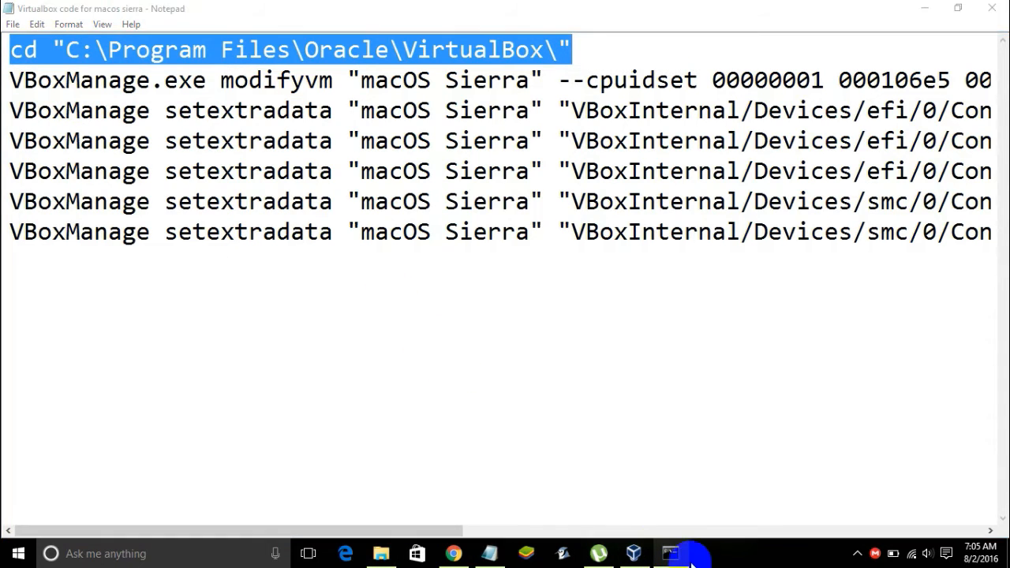
click(667, 550)
right_click(410, 214)
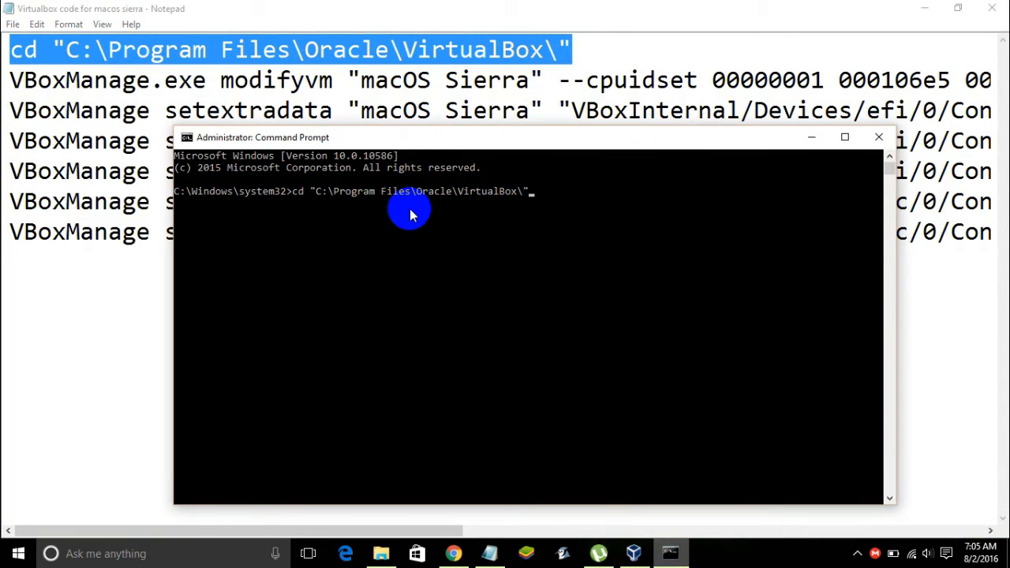
click(279, 116)
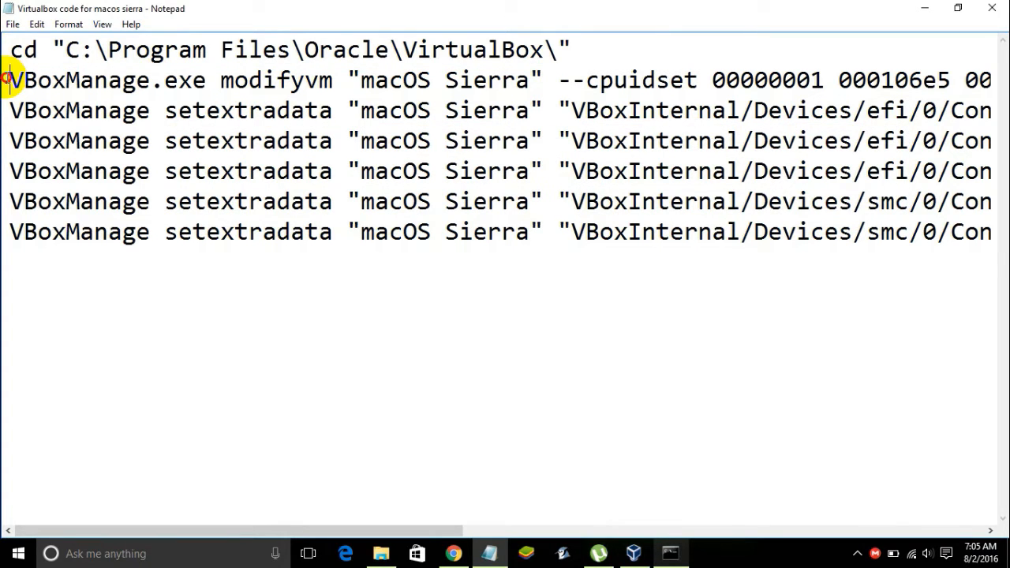
drag(22, 79, 368, 77)
Select the VM name 'macOS Sierra' in the modifyvm command
click(369, 78)
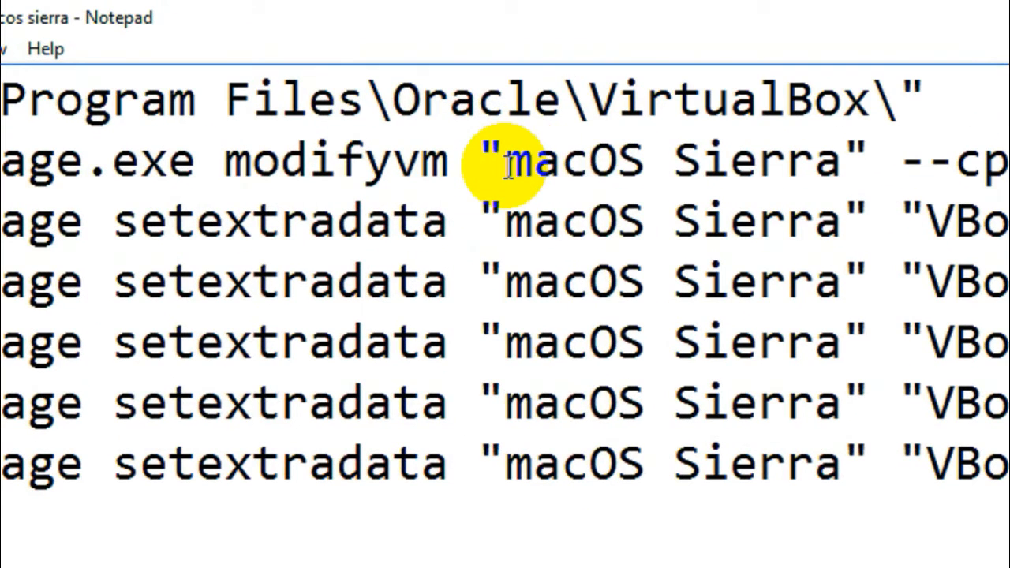
drag(369, 77, 527, 82)
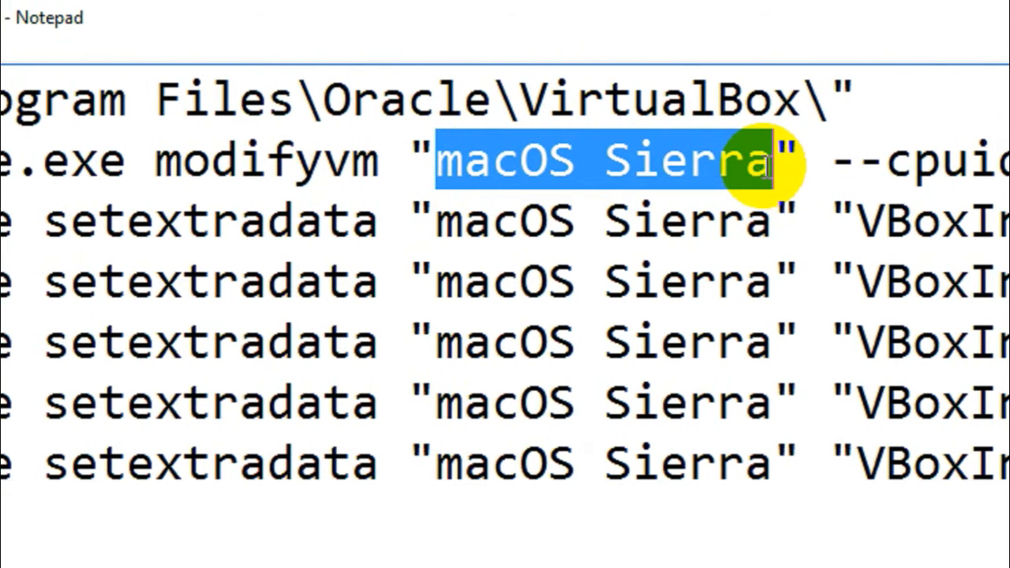
click(604, 162)
drag(409, 161, 746, 158)
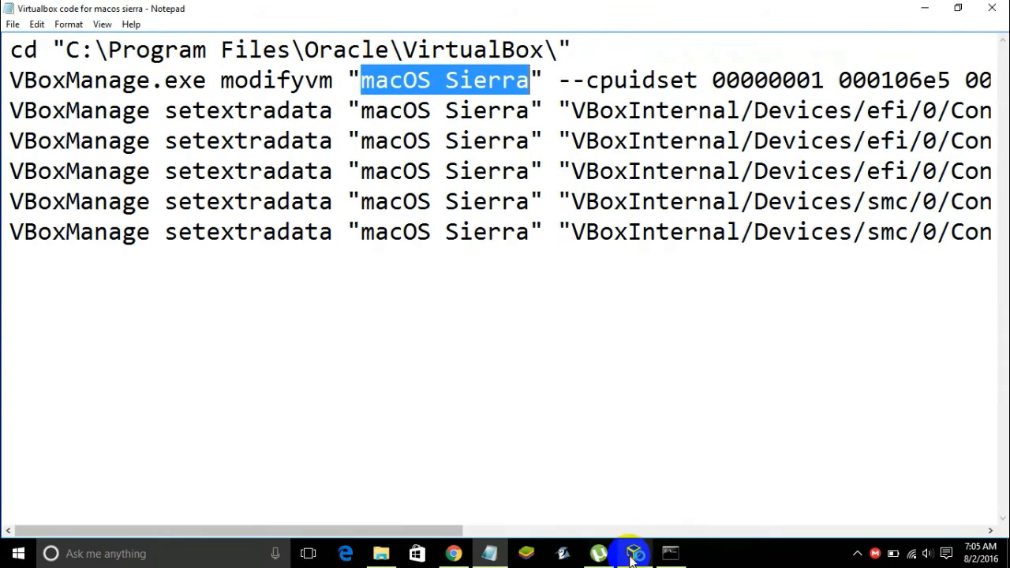
Copy the name 'macOS 10.12 Sierra' from the VM's settings in VirtualBox Manager
click(634, 553)
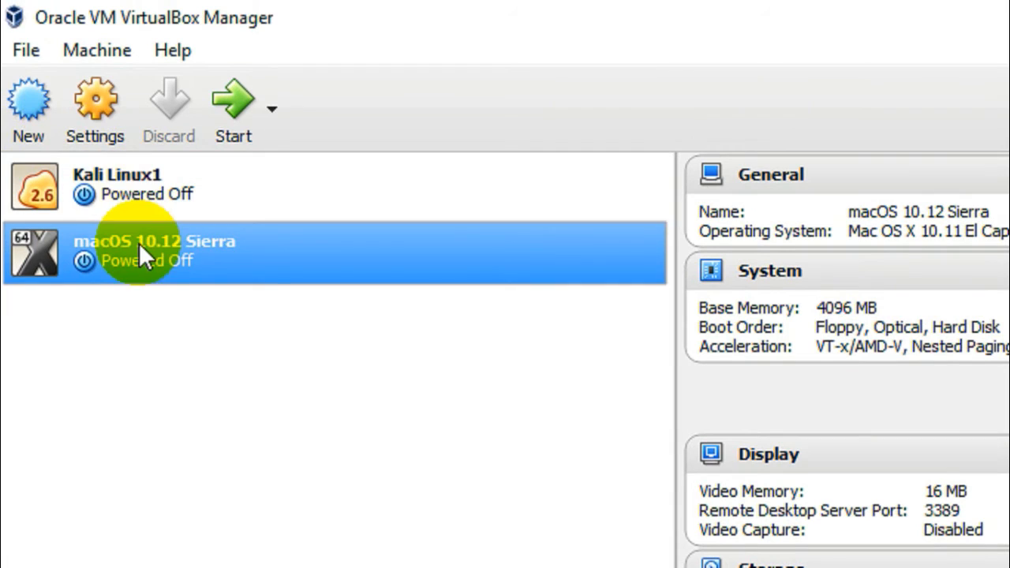
click(100, 126)
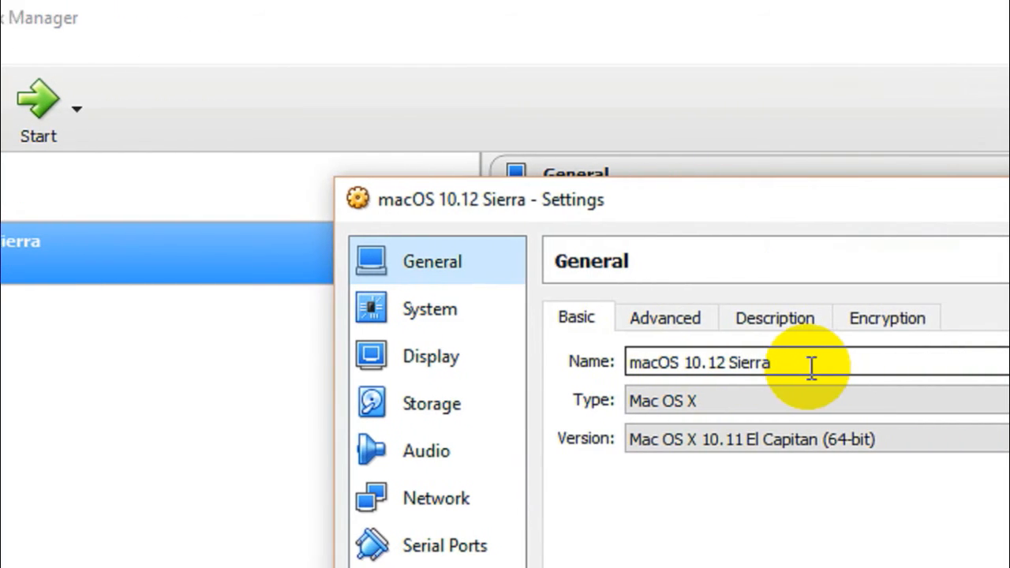
drag(941, 362, 818, 362)
drag(615, 362, 600, 362)
right_click(636, 364)
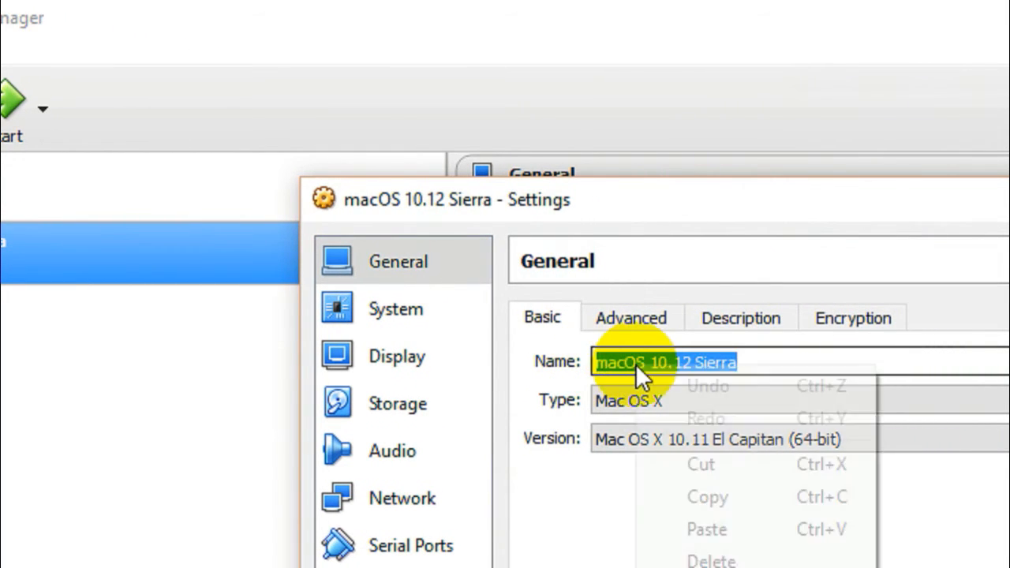
click(714, 506)
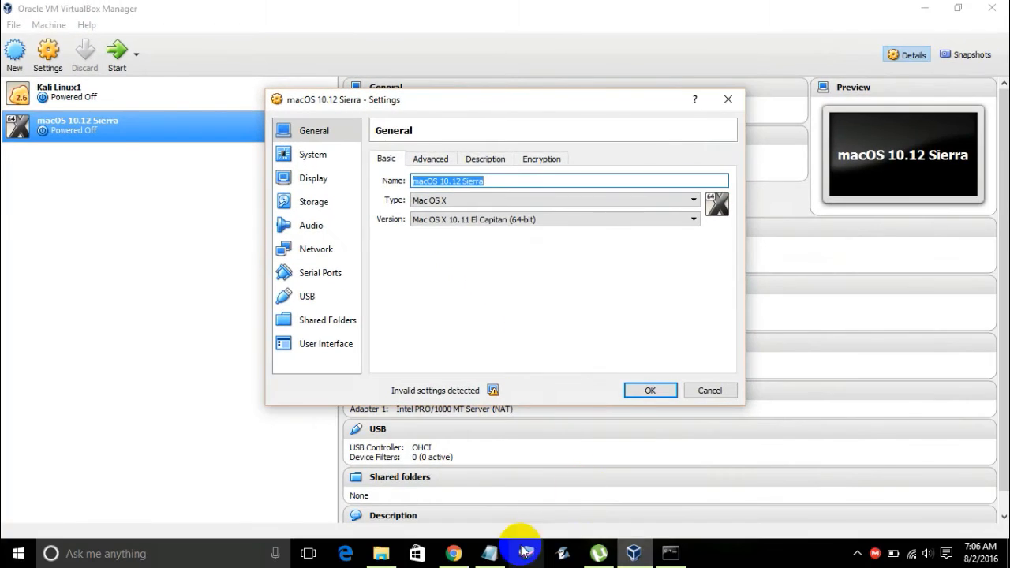
click(489, 553)
click(347, 205)
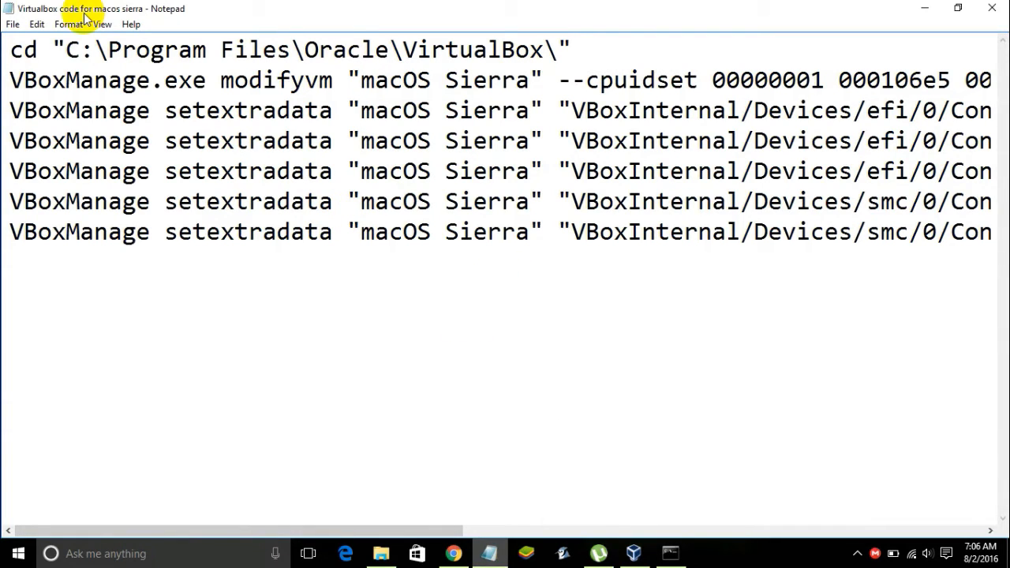
Open Notepad's Replace dialog and paste 'macOS Sierra' as the text to find
click(45, 27)
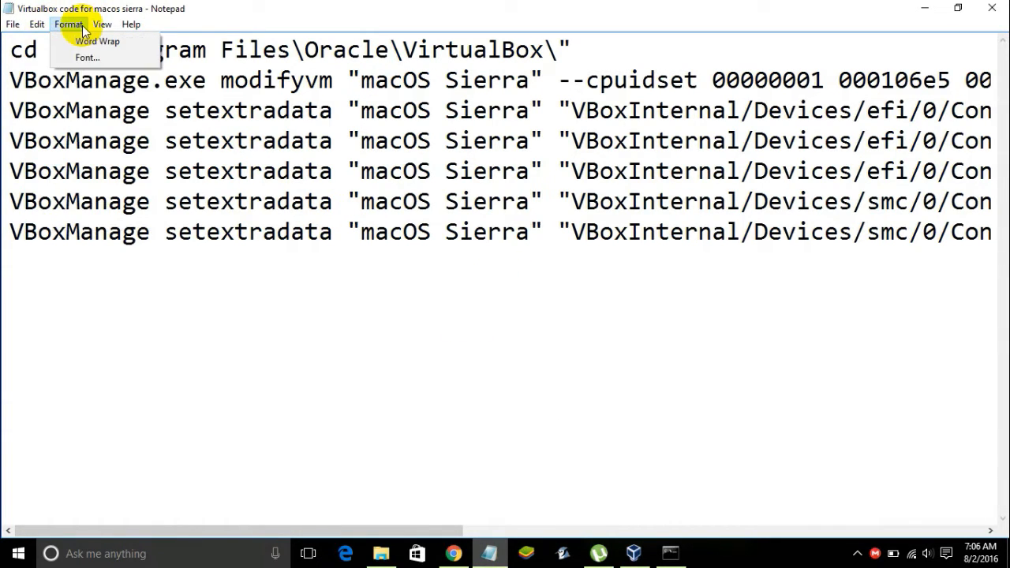
mouse_move(71, 28)
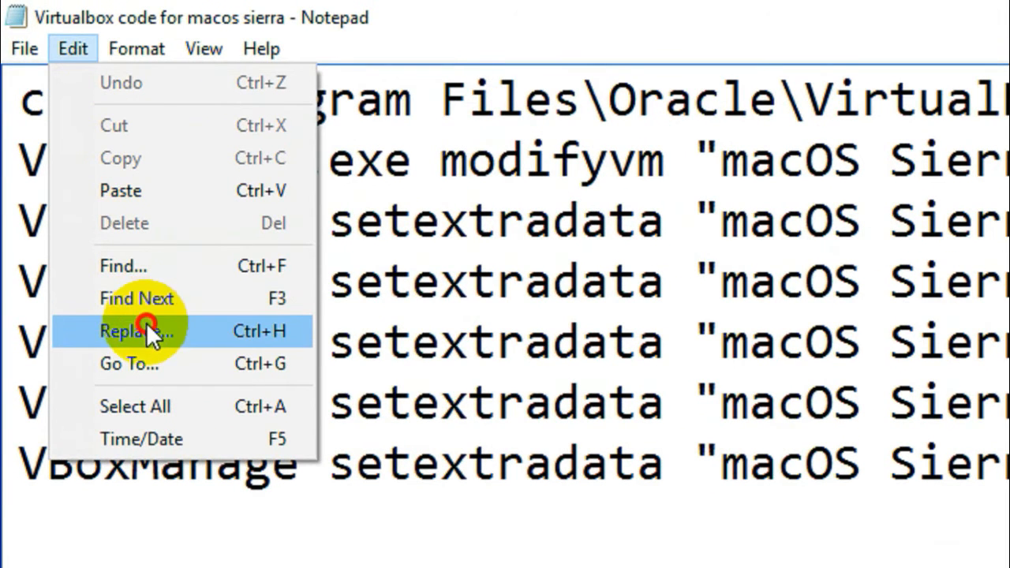
click(69, 166)
drag(197, 189, 464, 136)
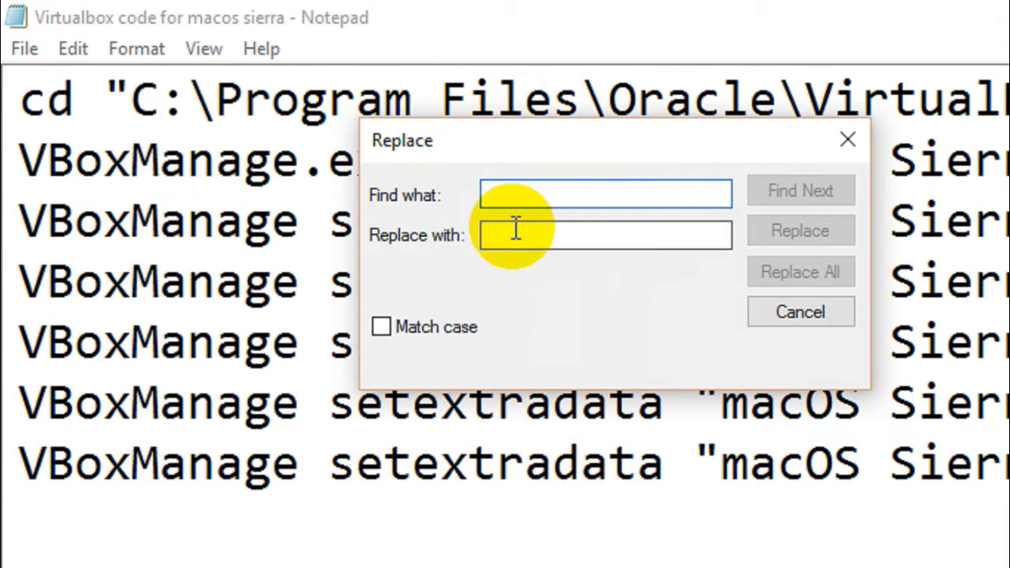
drag(553, 171, 607, 375)
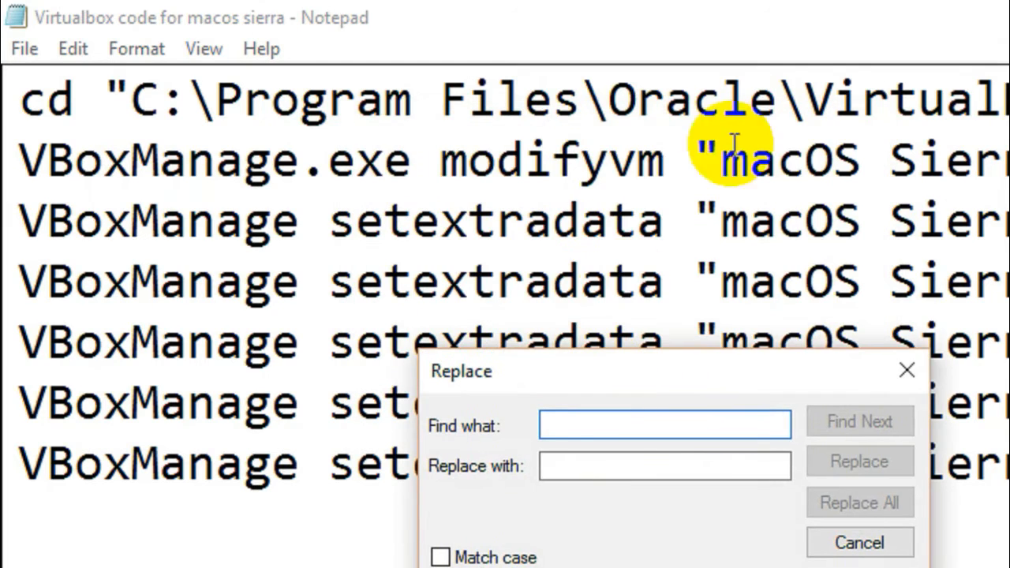
drag(719, 172, 1009, 174)
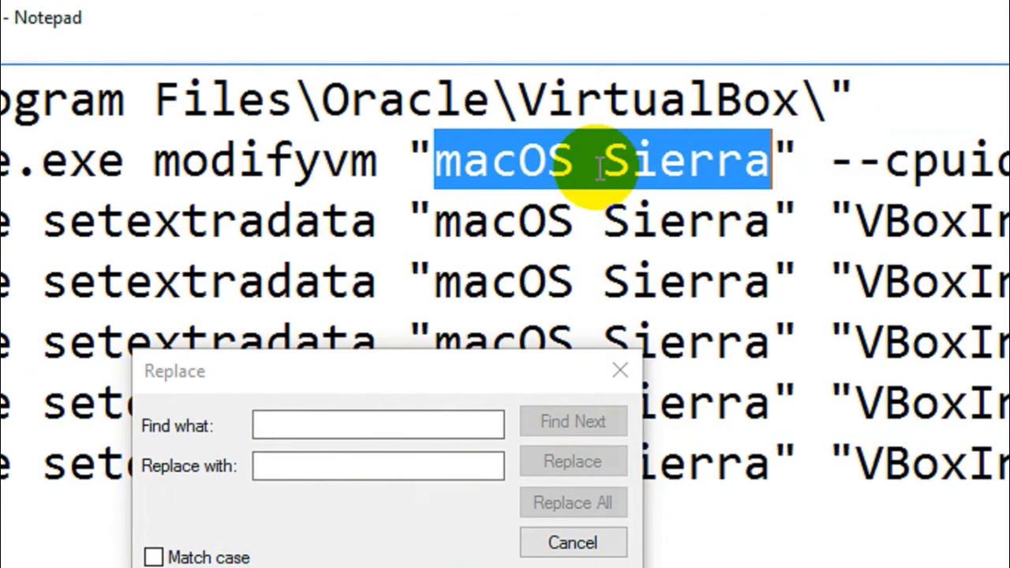
right_click(603, 169)
click(645, 260)
drag(343, 378, 473, 180)
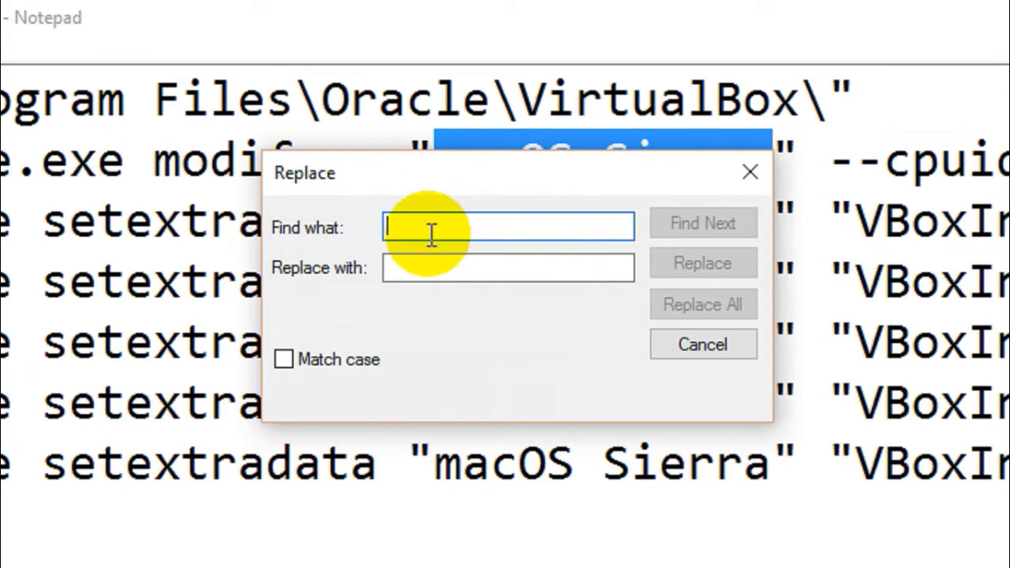
right_click(429, 234)
click(466, 360)
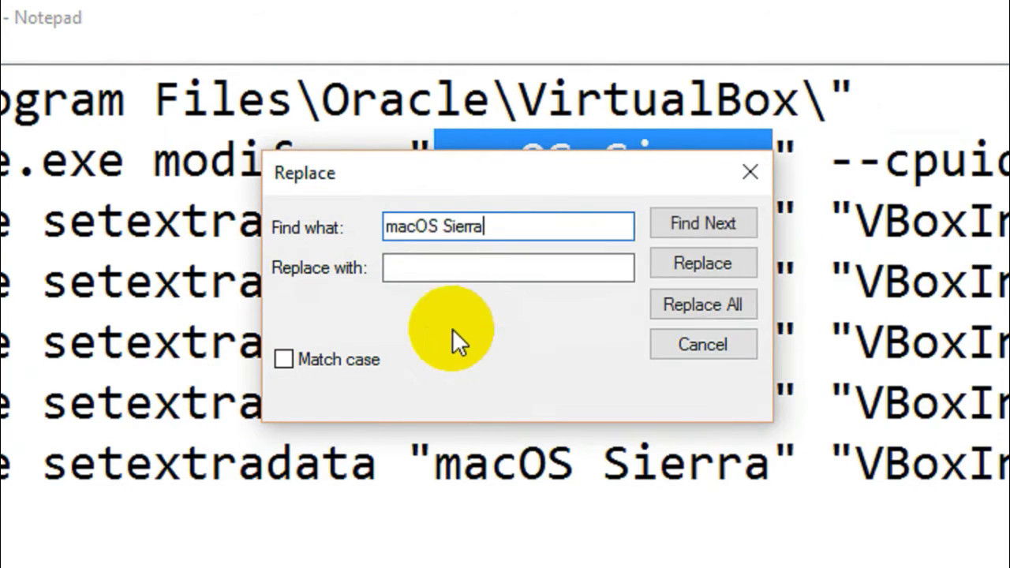
Copy 'macOS 10.12 Sierra' from the VM settings and paste it as the replacement text
drag(494, 223, 368, 229)
click(494, 223)
click(486, 268)
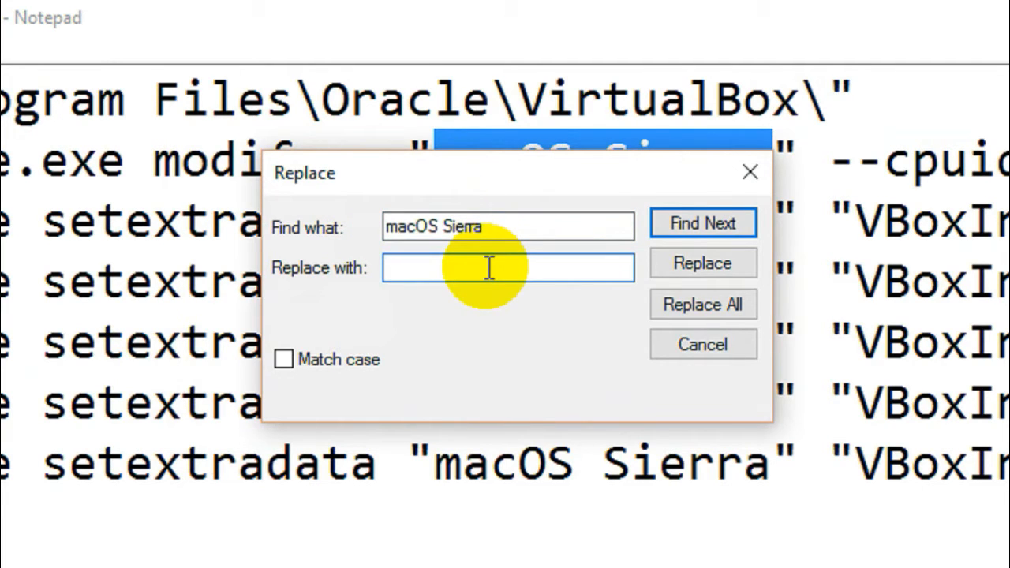
key(ctrl+v)
drag(508, 272, 320, 272)
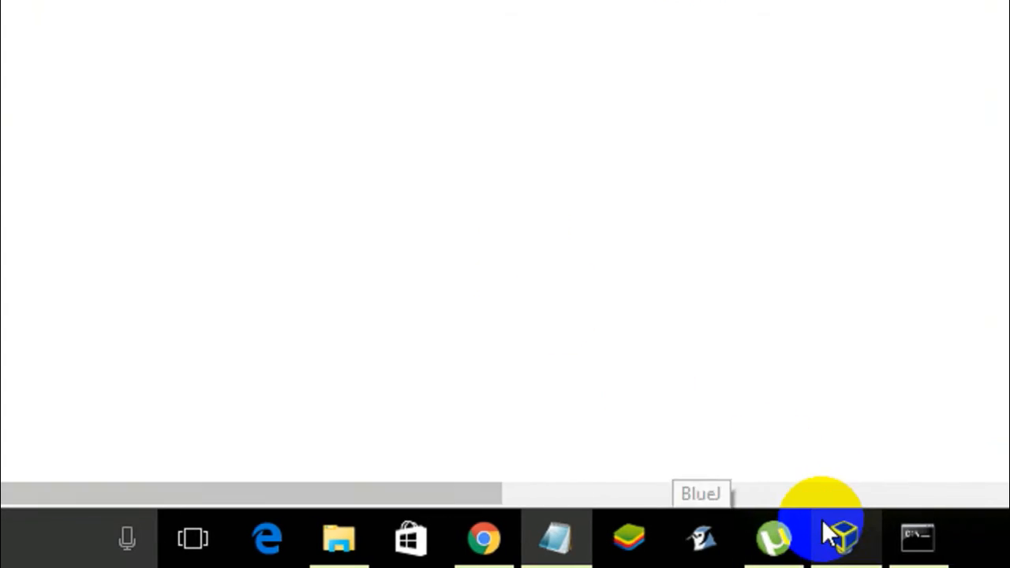
click(833, 534)
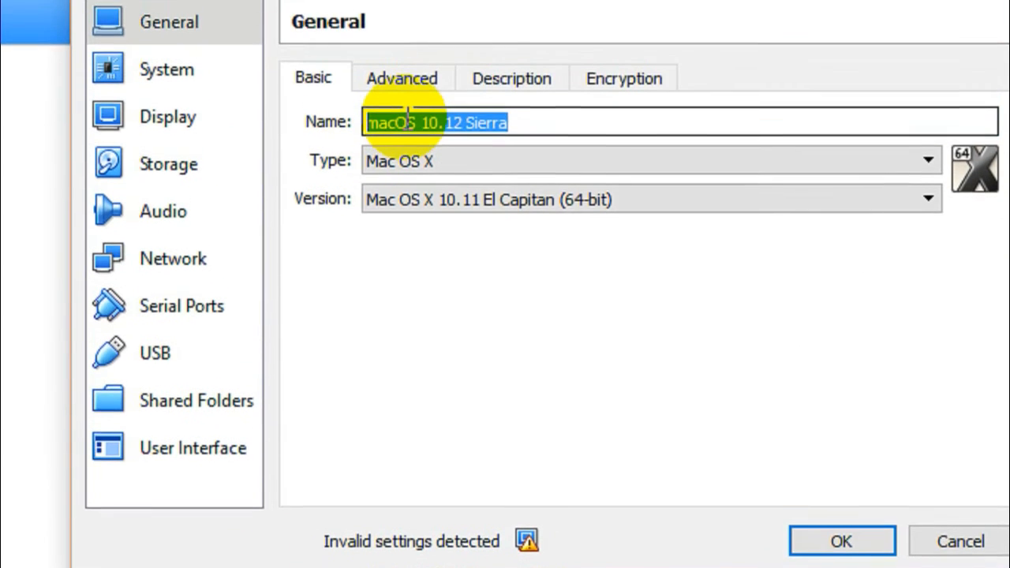
right_click(405, 144)
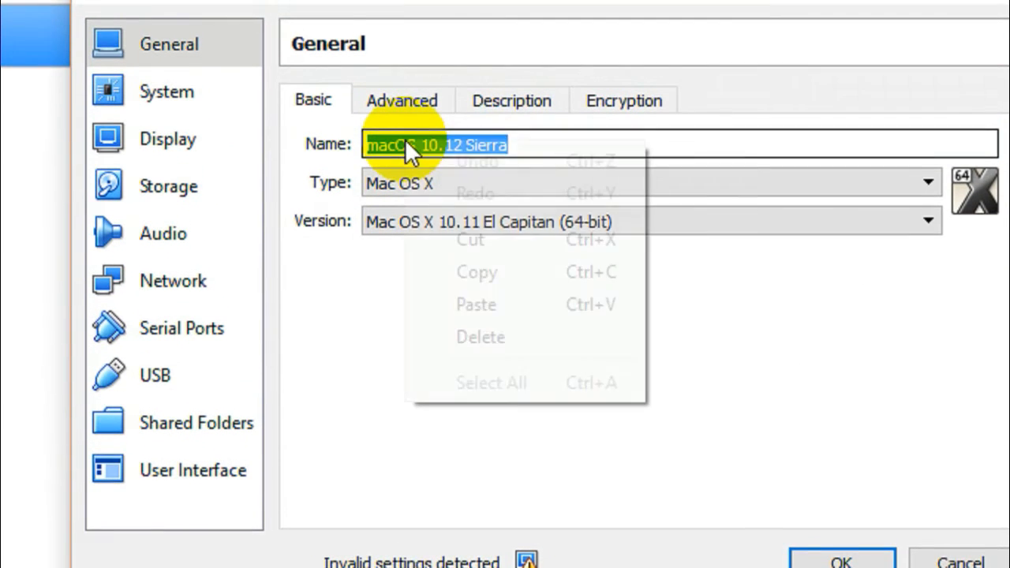
click(497, 272)
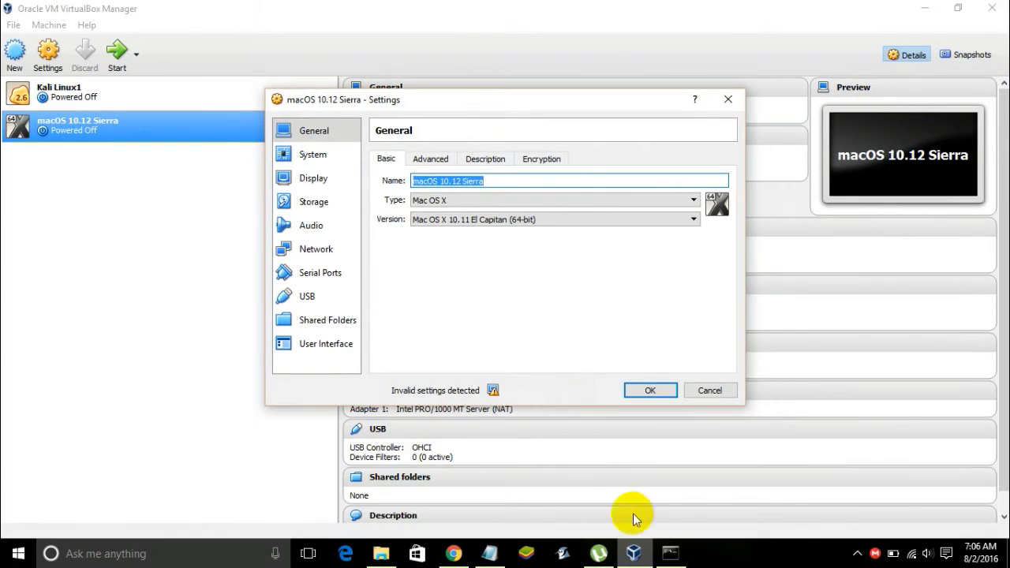
click(667, 552)
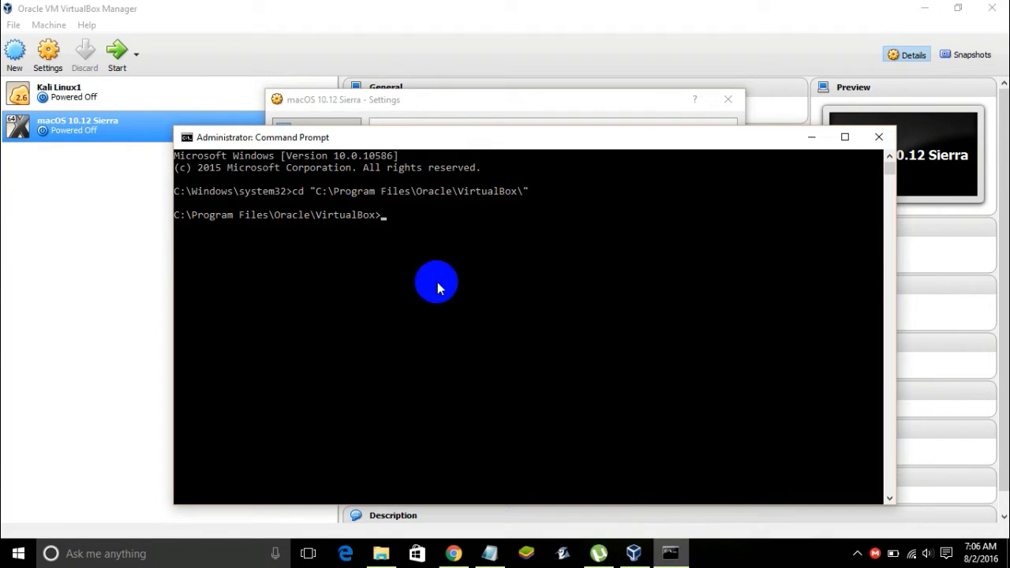
click(490, 552)
click(332, 136)
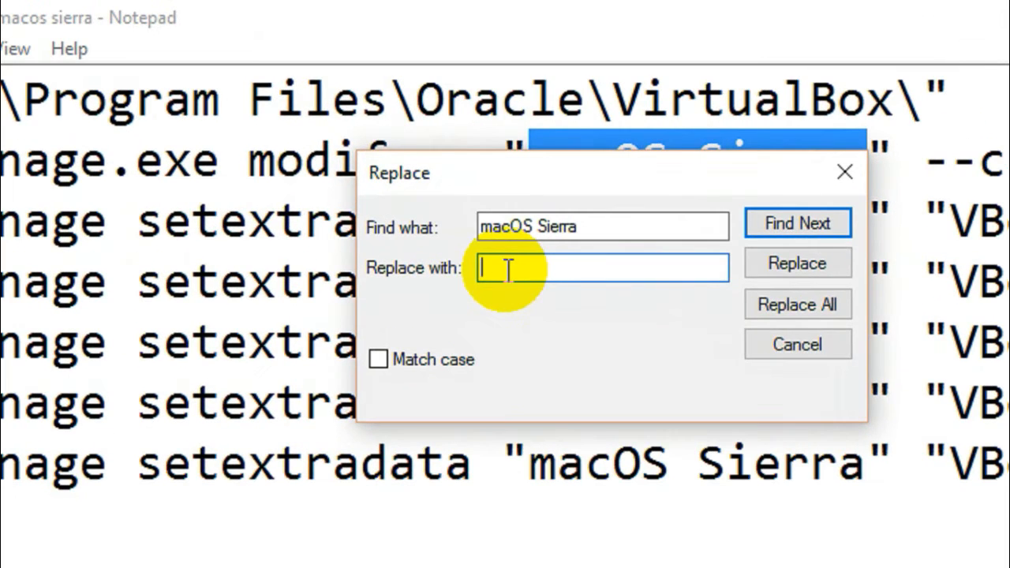
right_click(368, 134)
click(379, 190)
Replace all 'macOS Sierra' occurrences with 'macOS 10.12 Sierra' and close the dialog
drag(624, 226, 478, 242)
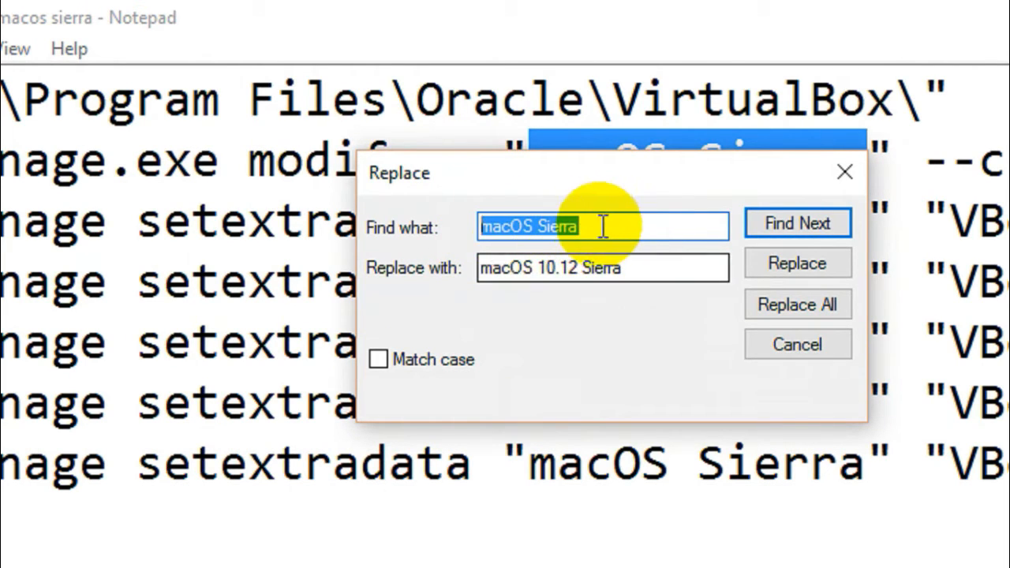
drag(510, 269, 467, 282)
click(564, 268)
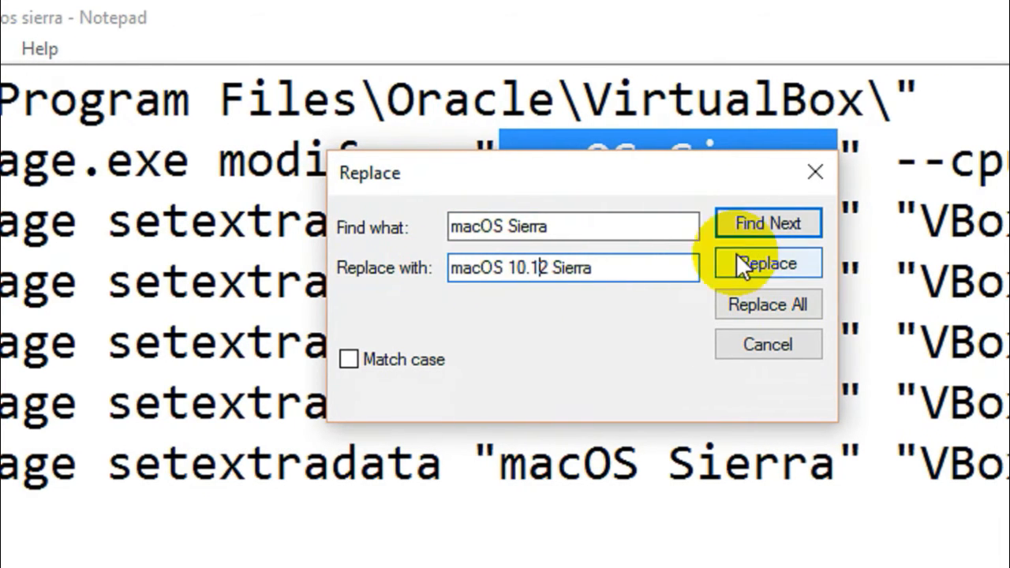
drag(631, 268, 445, 280)
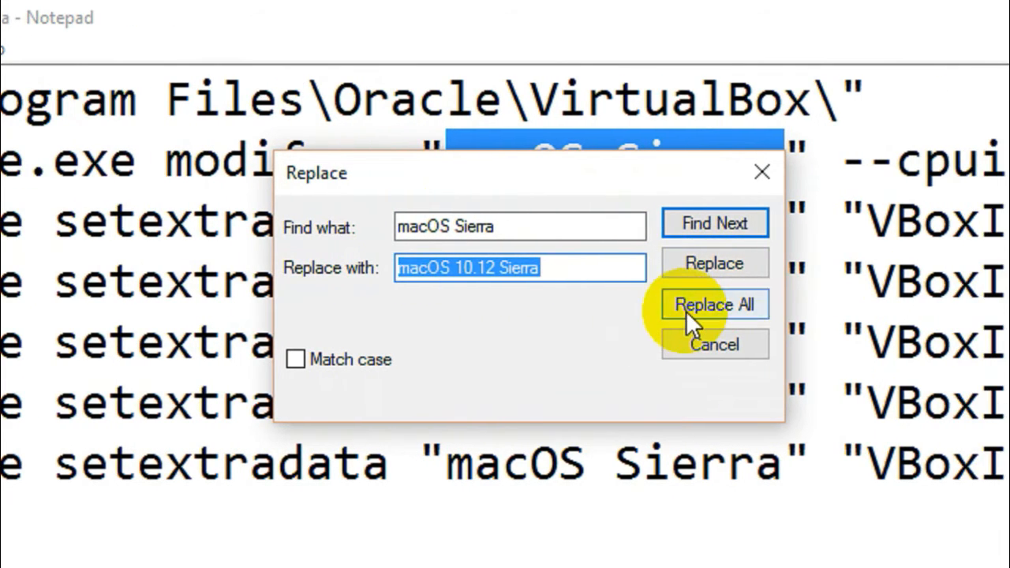
click(686, 311)
click(762, 172)
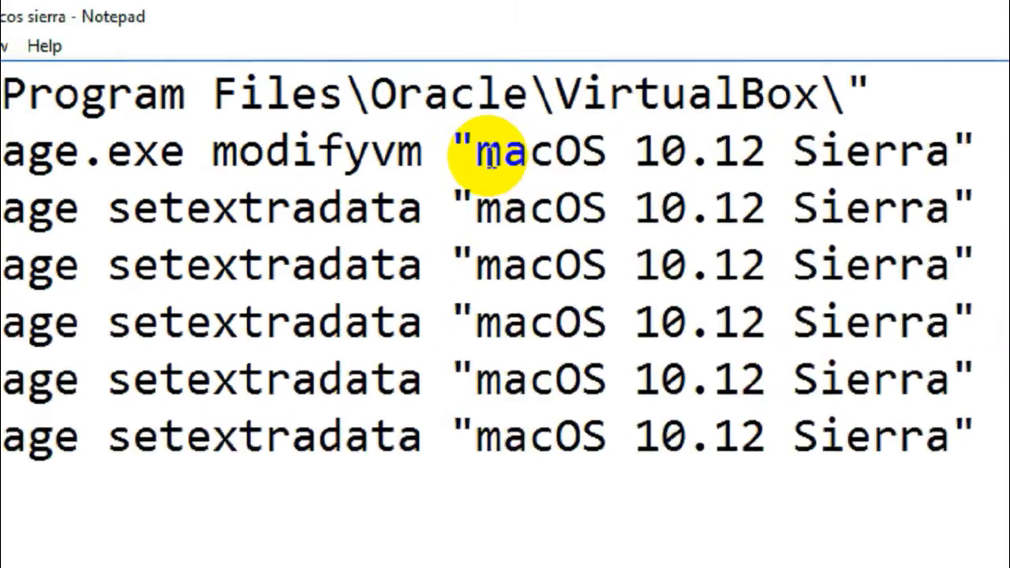
Copy the modifyvm command into the Command Prompt and run it
drag(362, 80, 615, 82)
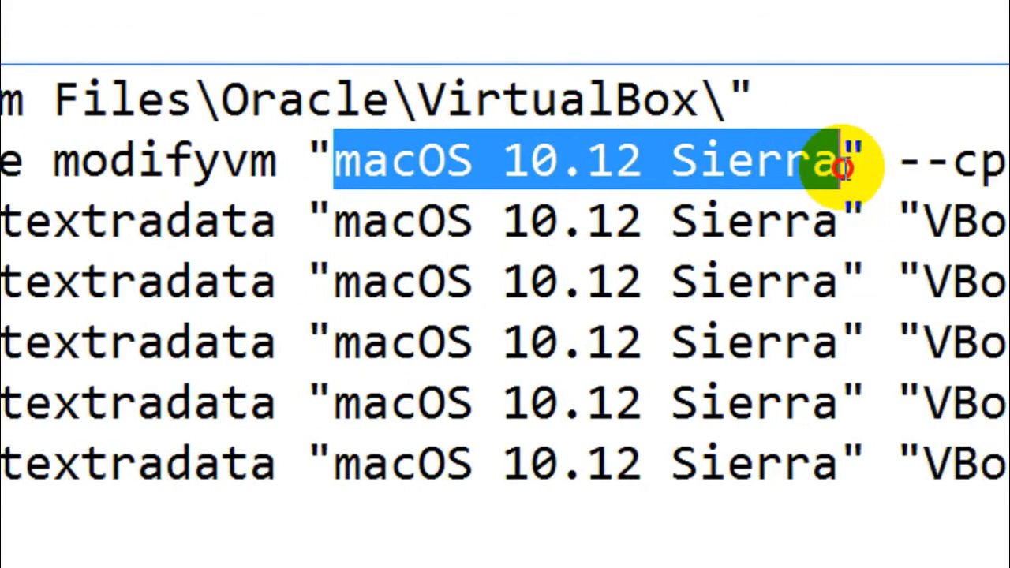
click(758, 168)
drag(283, 221, 726, 226)
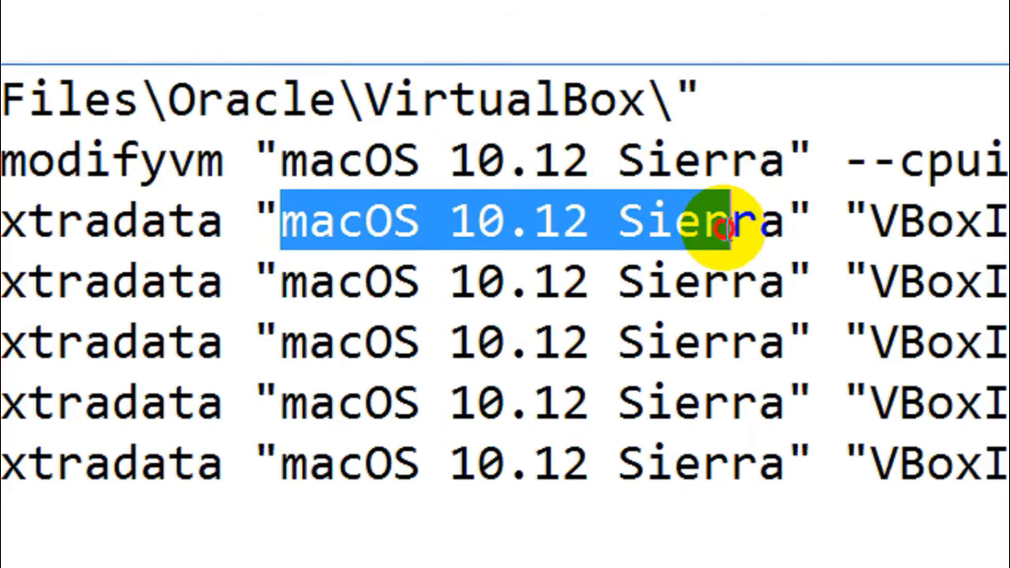
click(784, 223)
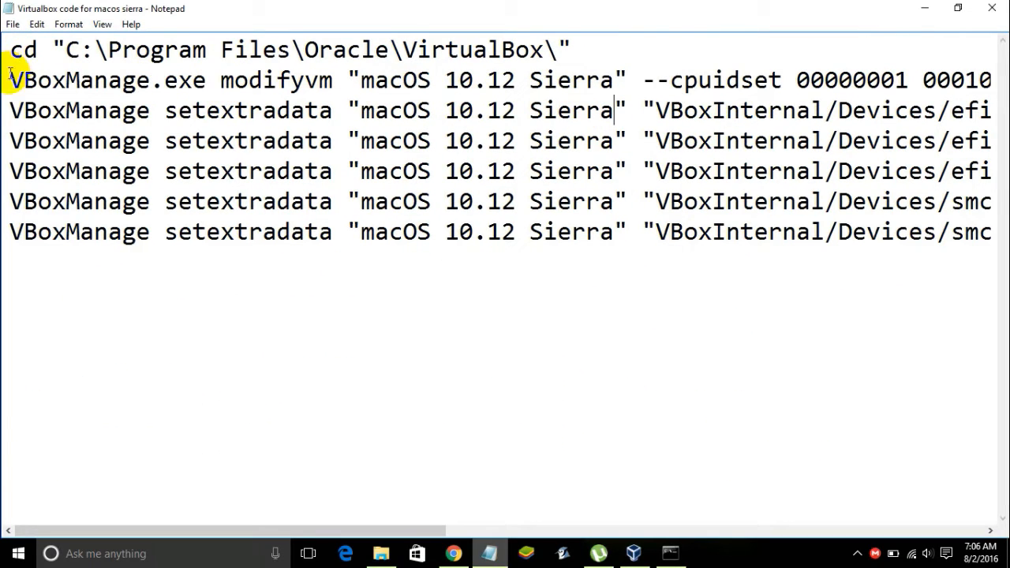
drag(9, 77, 995, 81)
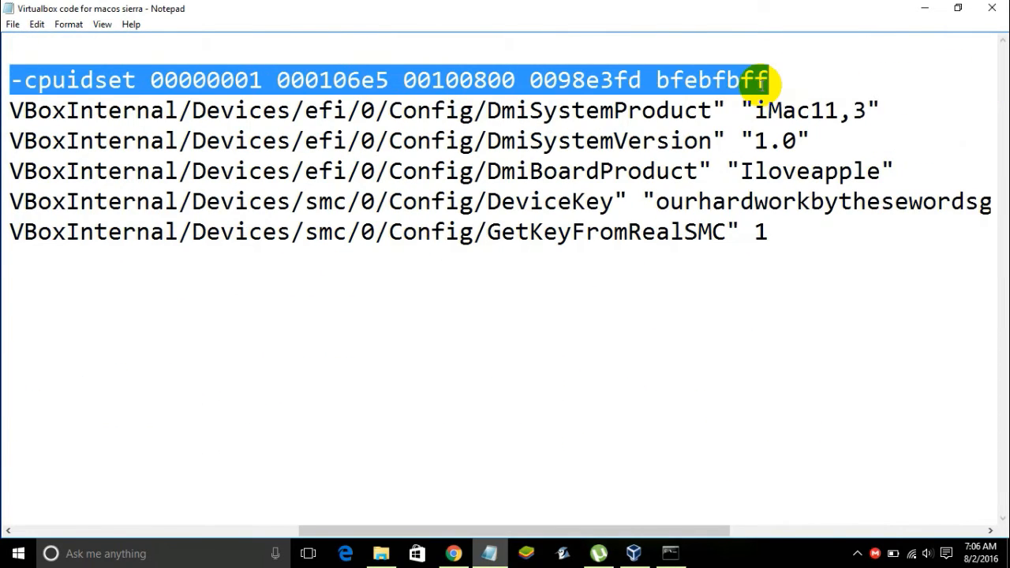
right_click(756, 79)
click(789, 128)
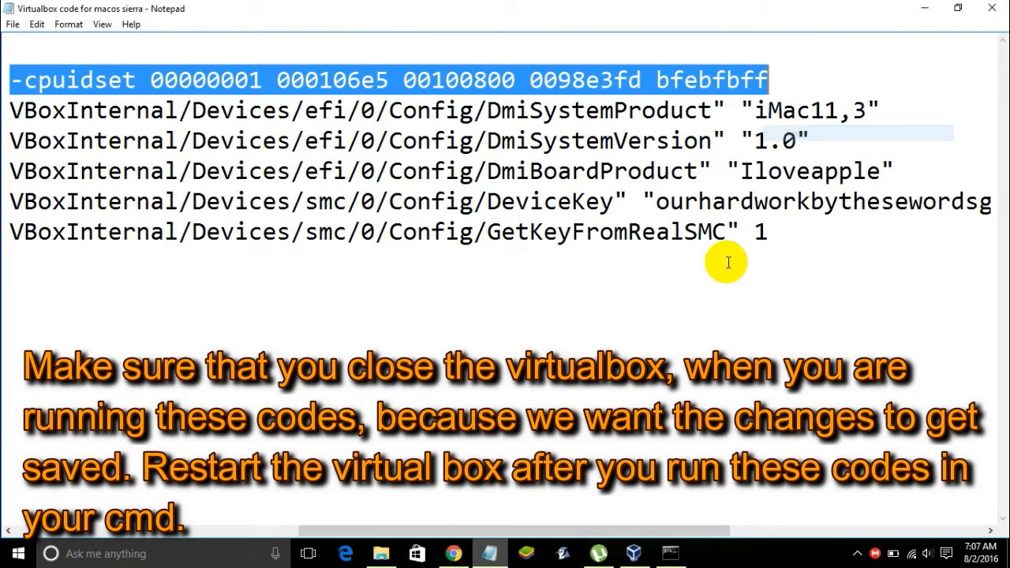
click(670, 553)
right_click(405, 221)
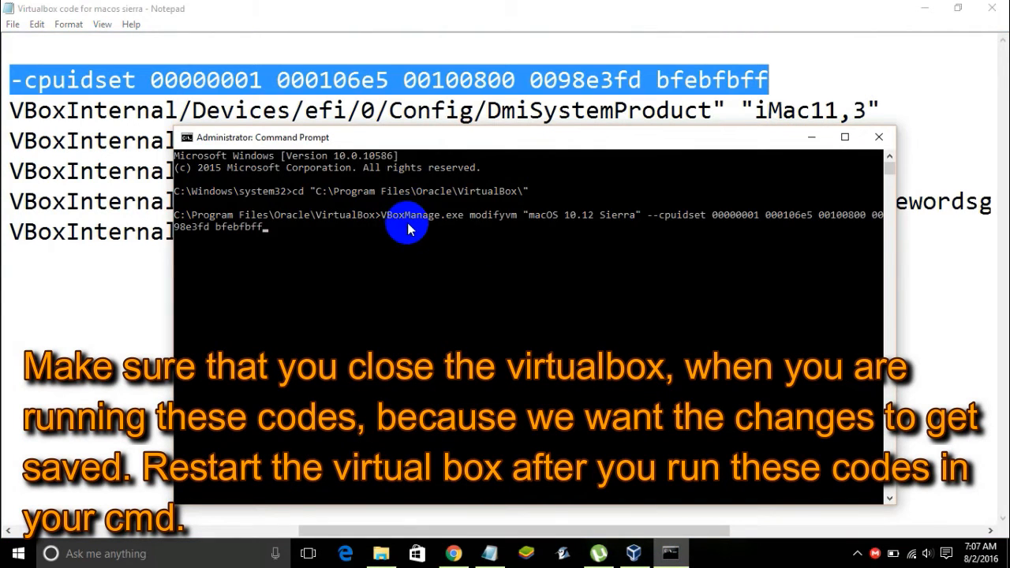
key(Return)
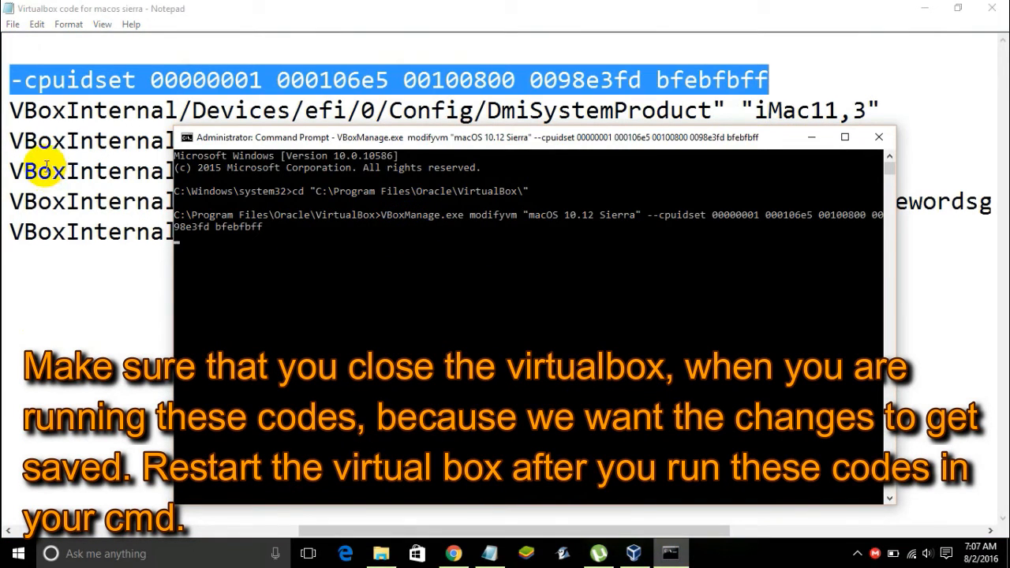
Run the DmiSystemProduct and DmiSystemVersion setextradata commands at the prompt
drag(9, 113, 714, 111)
click(714, 112)
drag(611, 532, 219, 514)
drag(12, 110, 992, 113)
right_click(857, 107)
click(899, 162)
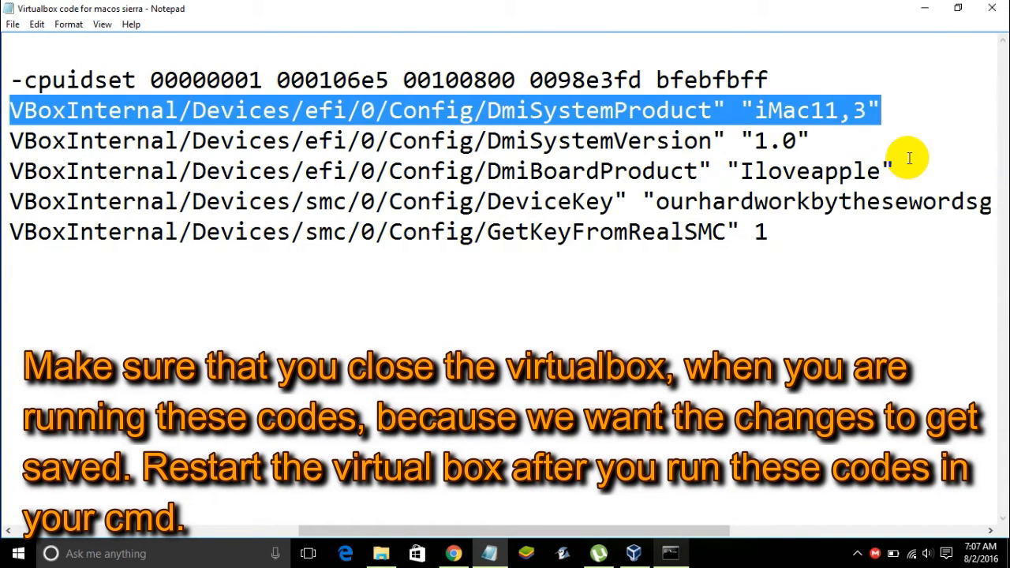
click(671, 553)
right_click(460, 292)
key(Return)
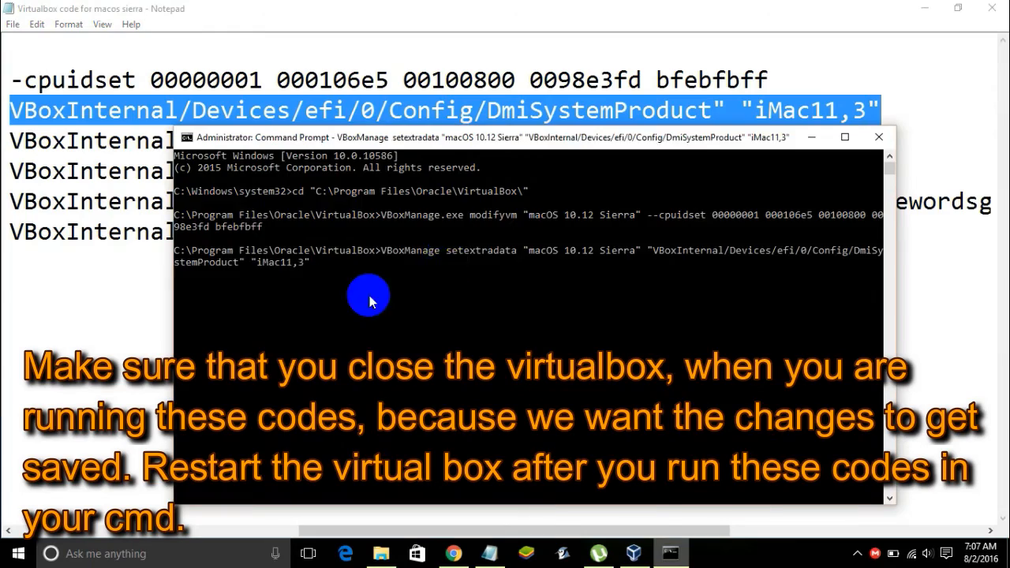
drag(371, 532, 63, 510)
drag(12, 141, 994, 140)
right_click(751, 131)
click(792, 186)
click(669, 553)
right_click(474, 308)
key(Return)
Run the DmiBoardProduct and DeviceKey setextradata commands at the prompt
click(10, 231)
drag(419, 532, 158, 490)
drag(11, 172, 994, 172)
right_click(837, 166)
click(877, 222)
click(675, 555)
right_click(474, 323)
key(Return)
click(21, 232)
drag(419, 531, 103, 513)
drag(11, 202, 988, 203)
right_click(837, 199)
click(877, 255)
click(671, 554)
right_click(624, 367)
key(Return)
Run the GetKeyFromRealSMC setextradata command and move the Command Prompt to the screen top
click(913, 384)
drag(790, 531, 237, 525)
drag(11, 232, 994, 233)
right_click(742, 230)
click(782, 285)
click(671, 554)
right_click(518, 395)
key(Return)
click(955, 339)
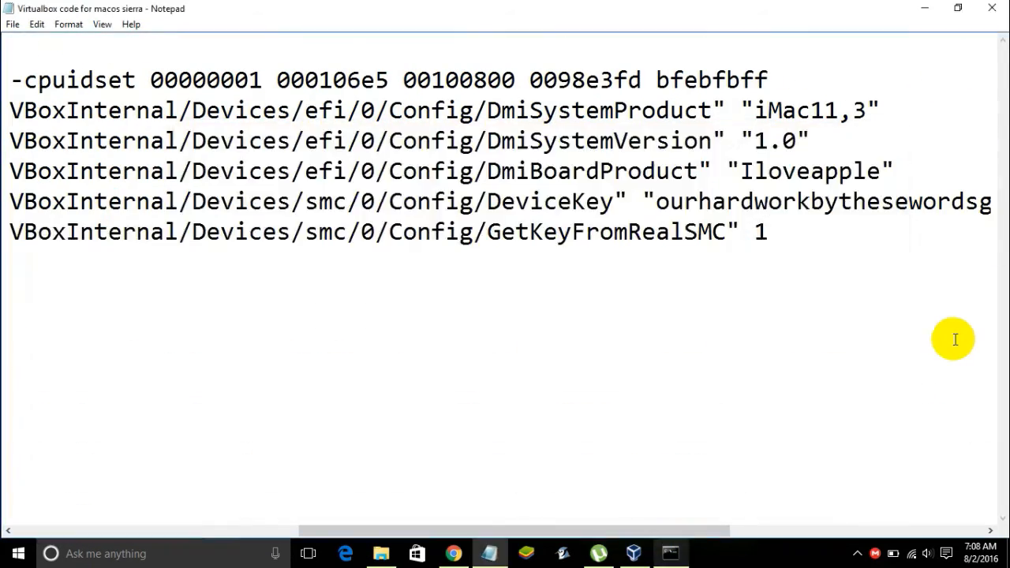
click(671, 553)
drag(650, 100, 507, 14)
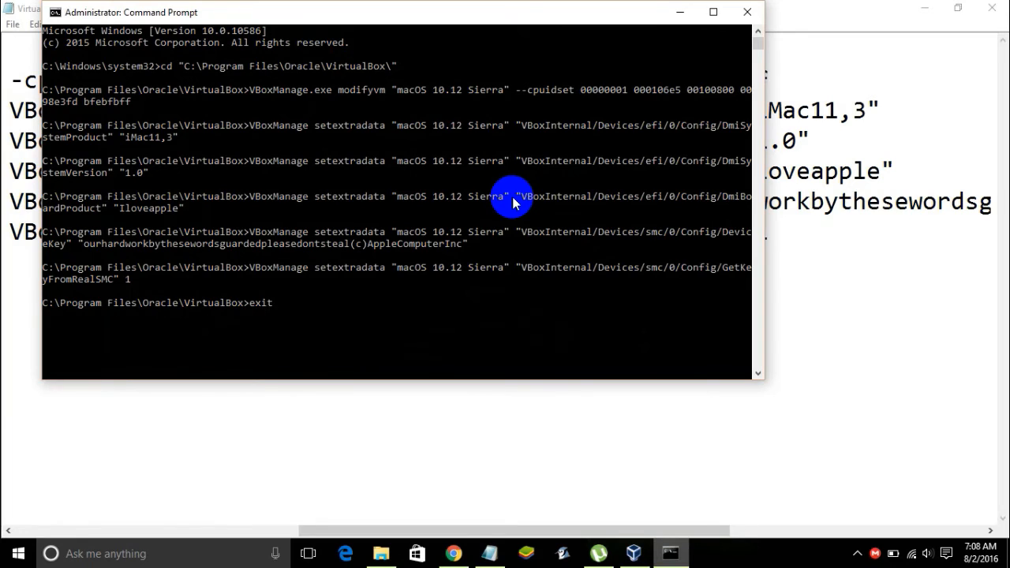
Exit the administrator Command Prompt and minimise Notepad
text(exit)
key(Return)
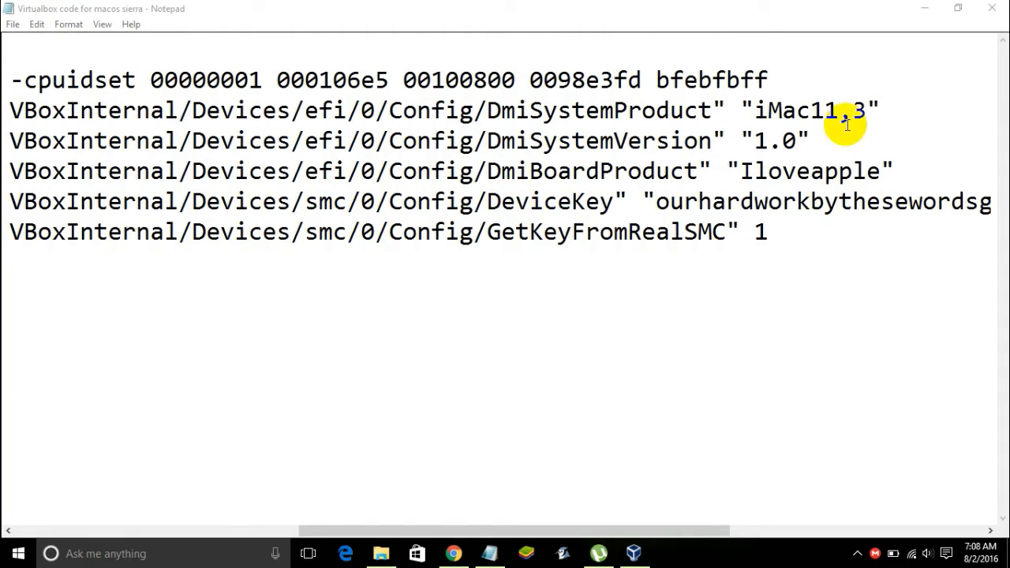
click(927, 9)
Close the outdated settings window and reopen the macOS 10.12 Sierra machine's settings
drag(593, 98, 621, 67)
click(751, 68)
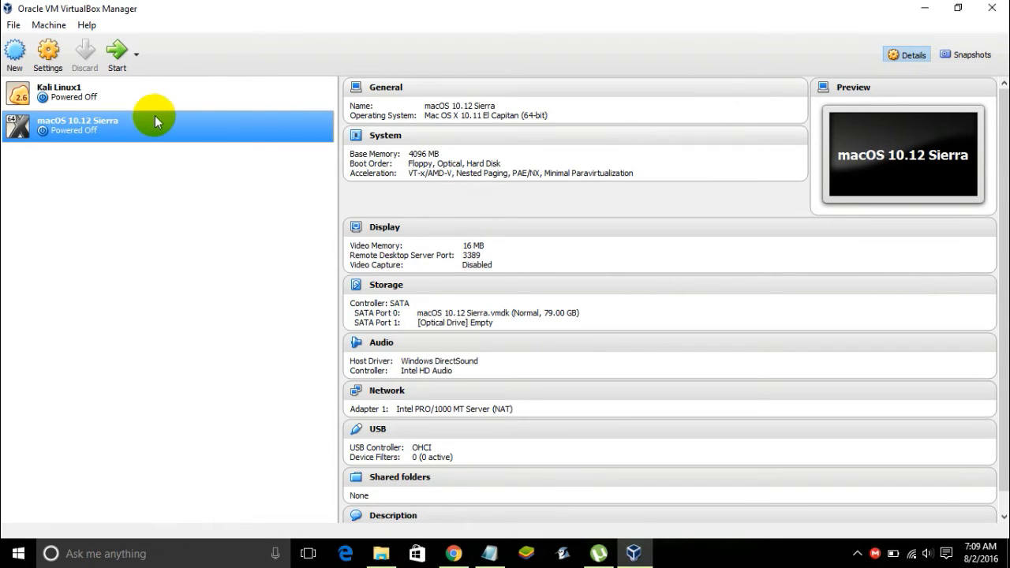
click(48, 50)
Change the VM's motherboard chipset from ICH9 to PIIX3 under System
drag(463, 104, 432, 88)
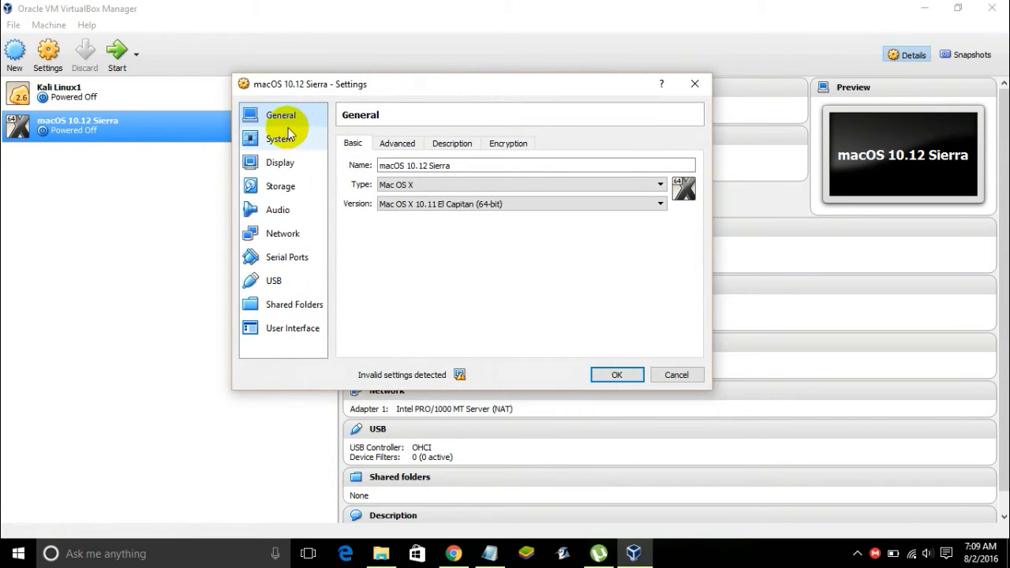
click(401, 145)
click(450, 145)
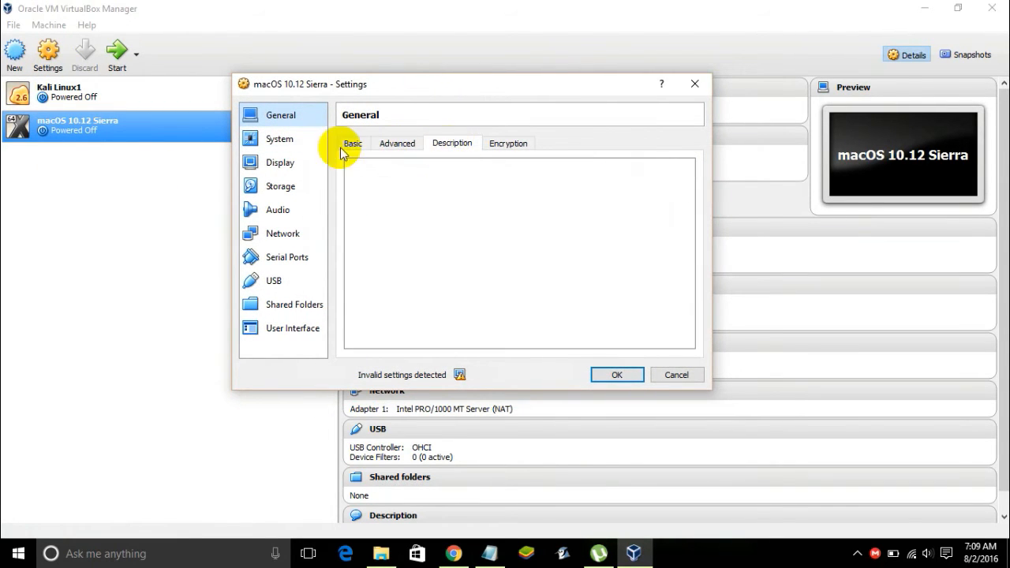
click(283, 141)
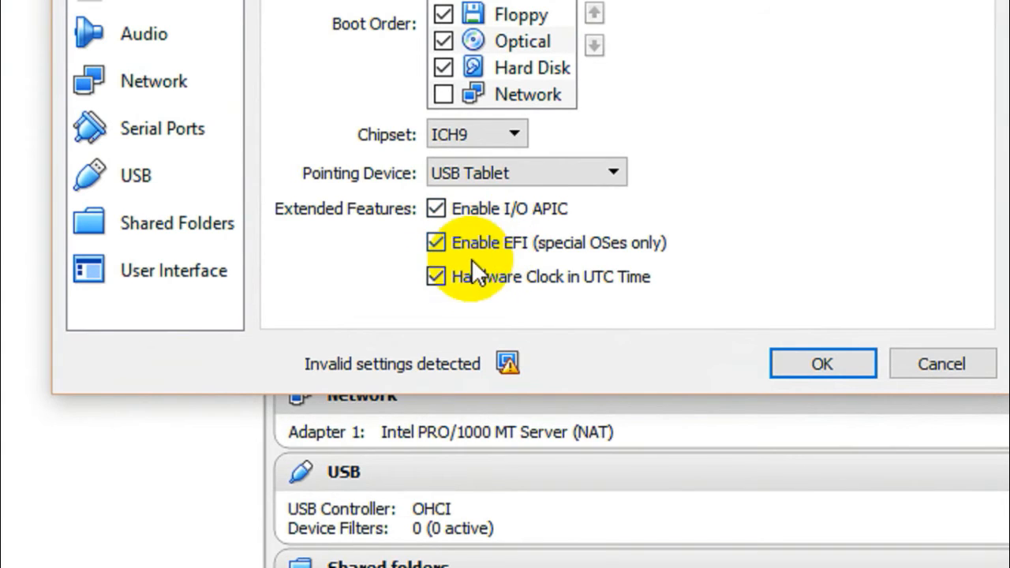
click(483, 137)
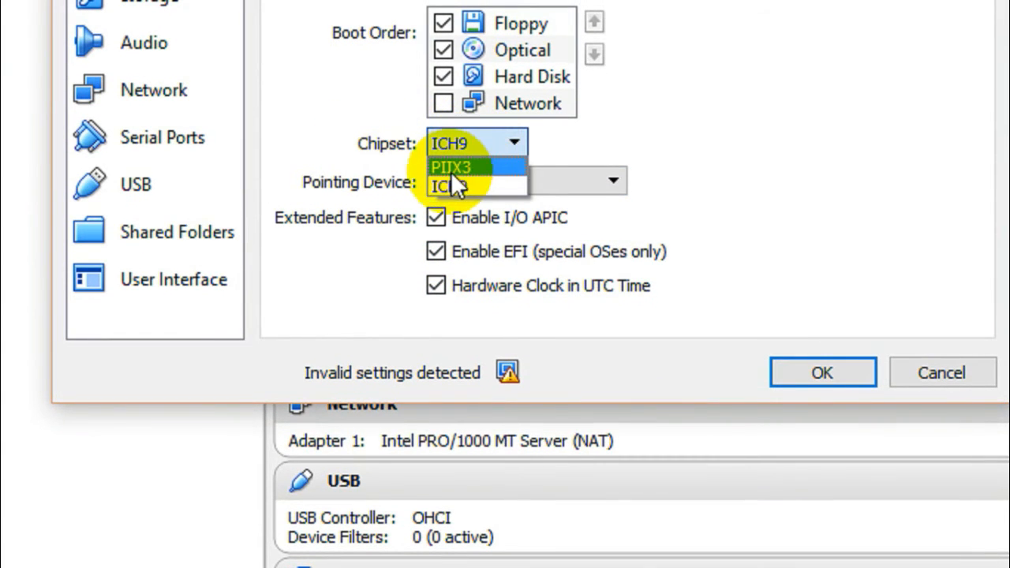
click(492, 168)
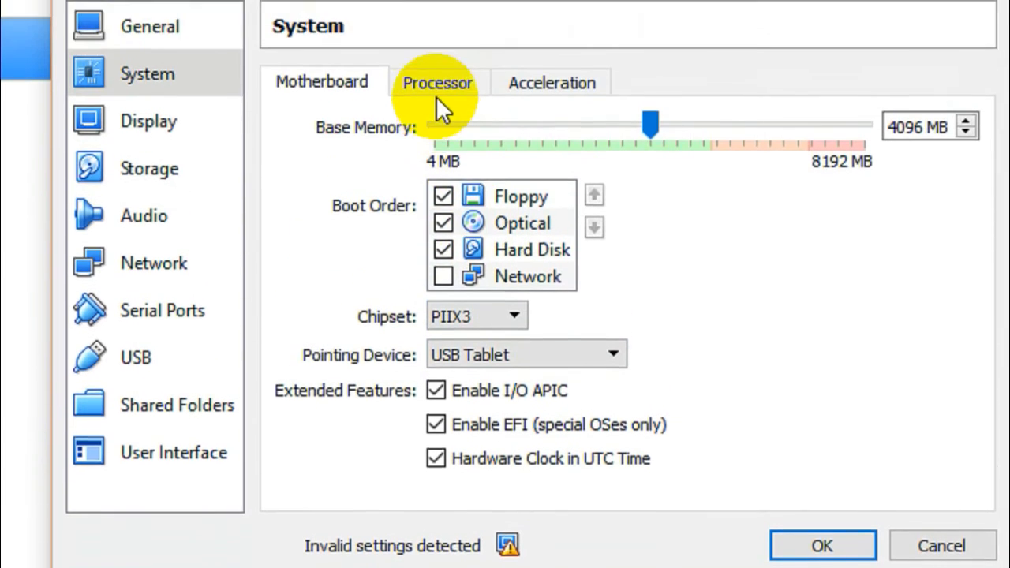
Raise the VM's processor count from 1 to 2 CPUs
click(438, 83)
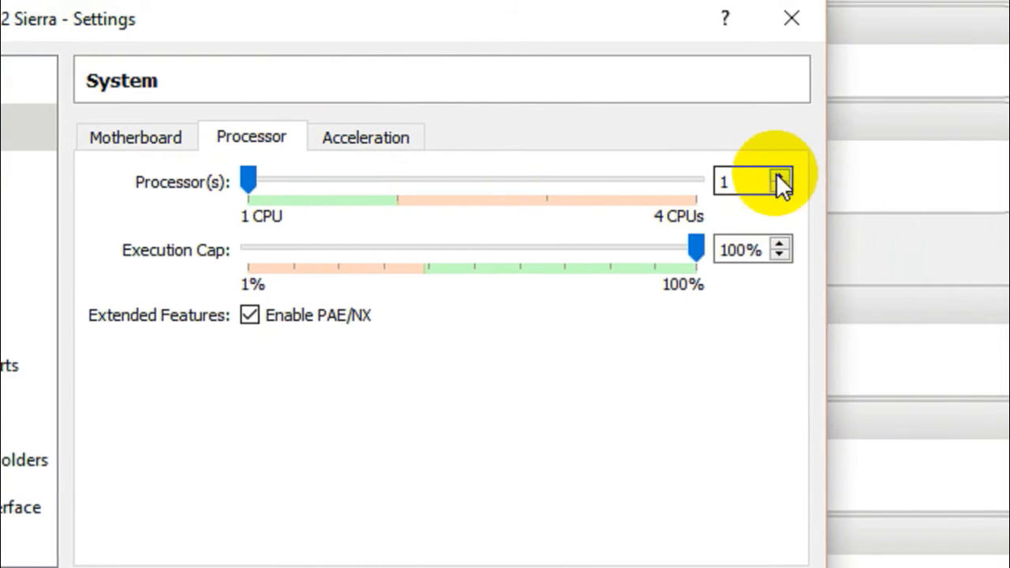
click(780, 178)
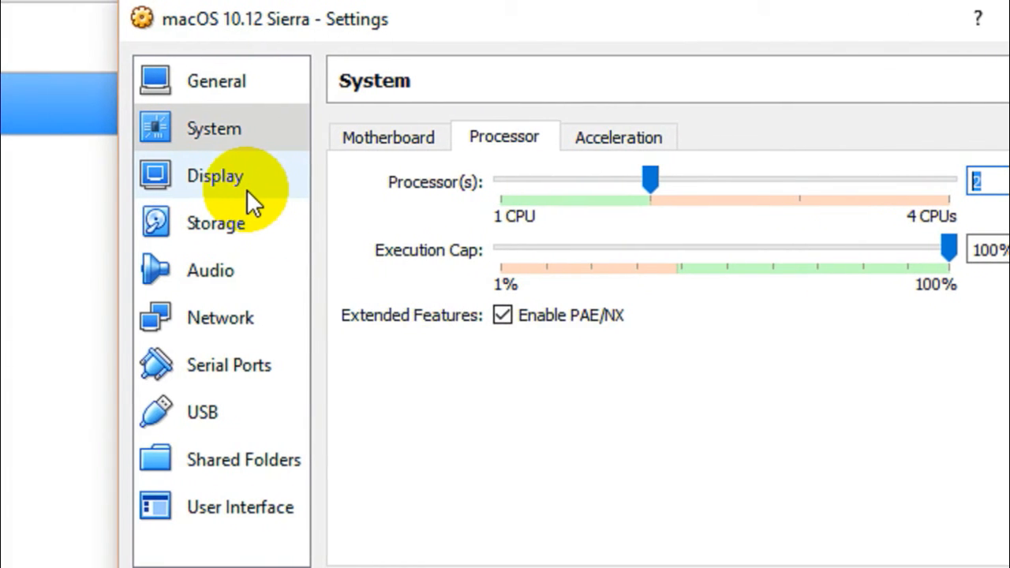
Raise the Display video memory toward its maximum, then move on to Storage
click(249, 190)
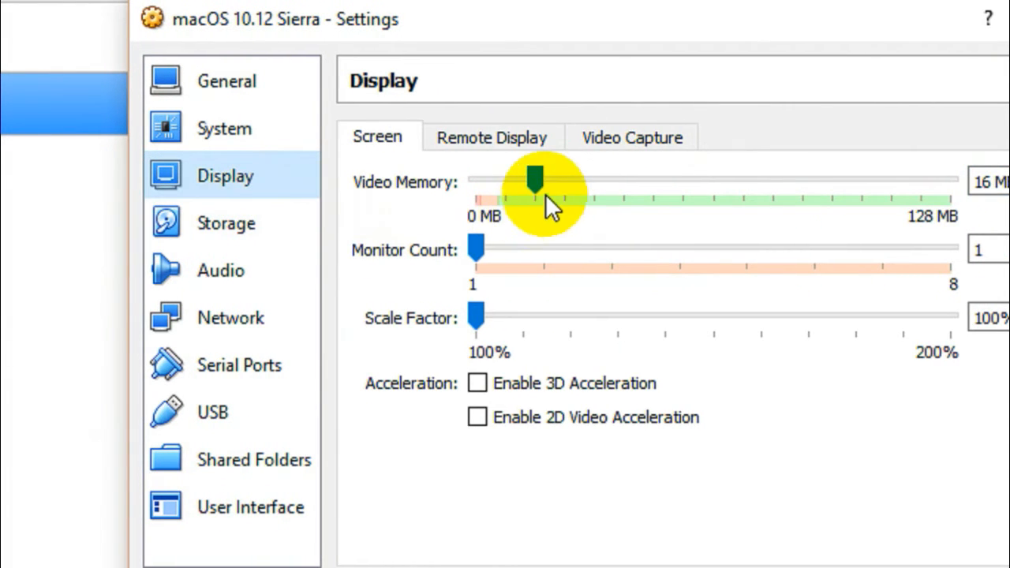
drag(537, 180, 906, 178)
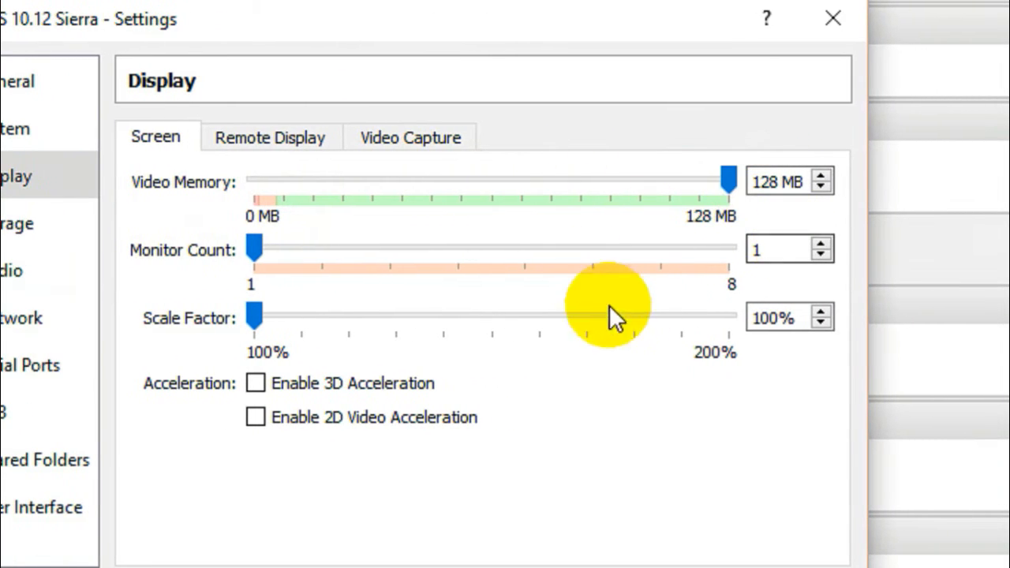
click(2, 224)
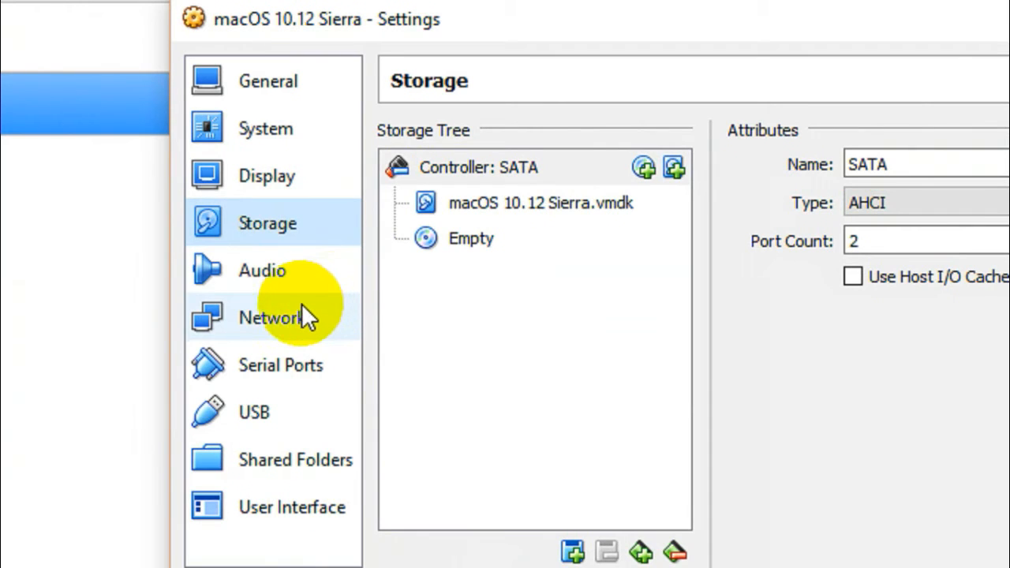
Review audio and the NAT adapter's advanced type, then save the settings with OK
click(294, 273)
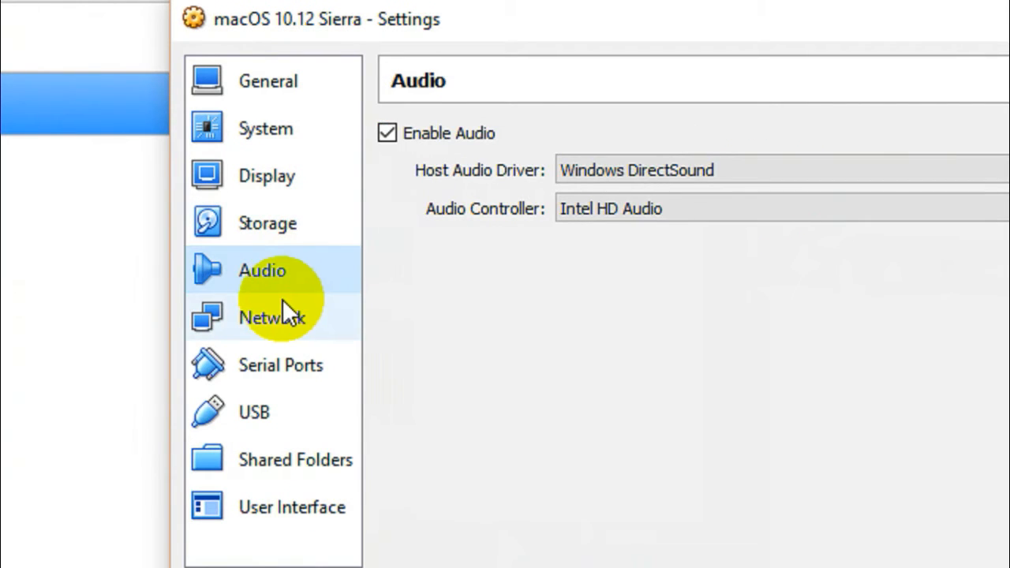
click(284, 304)
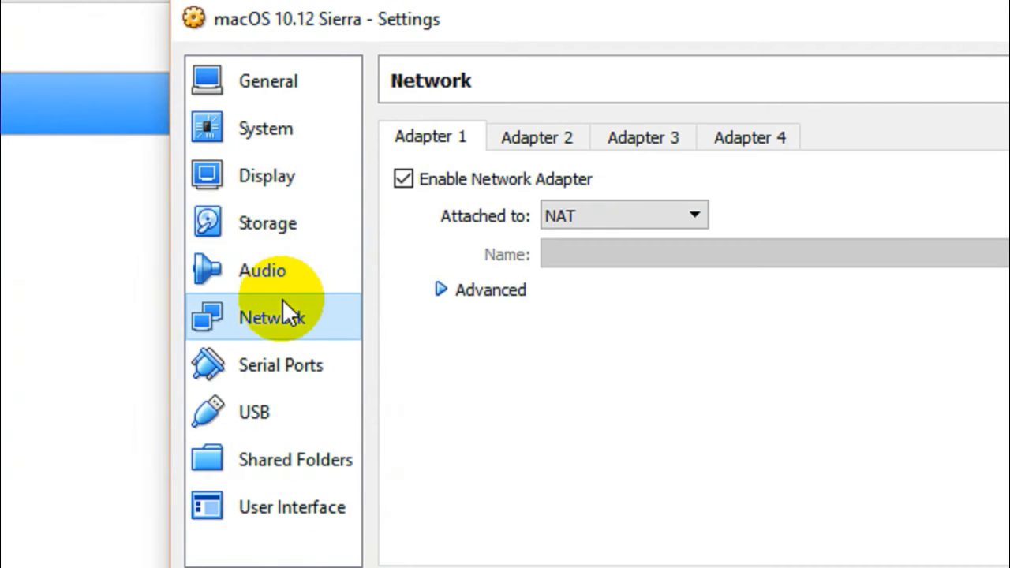
click(447, 292)
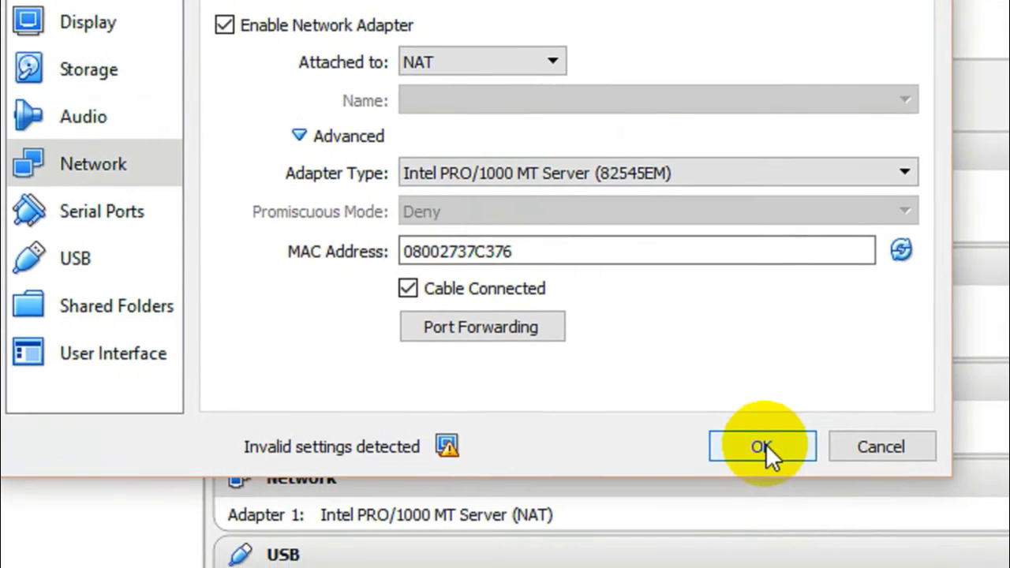
click(863, 557)
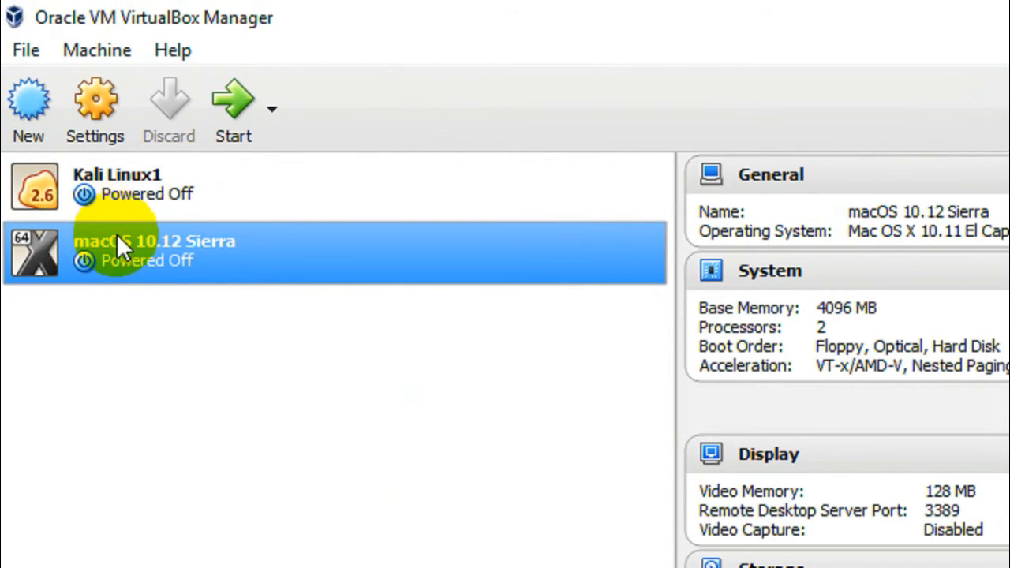
Start the macOS 10.12 Sierra VM and dismiss the mouse integration notice
click(221, 99)
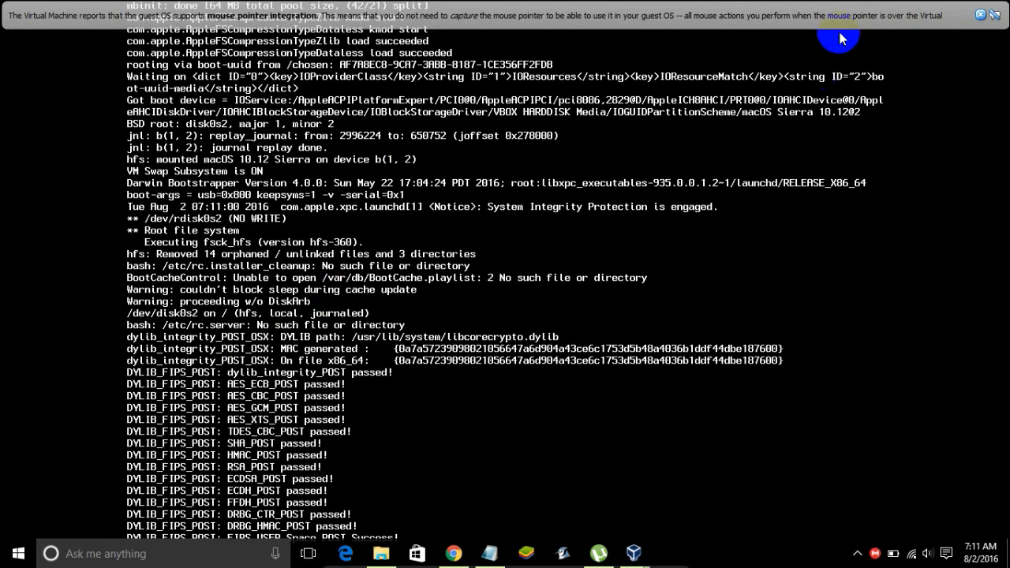
click(981, 15)
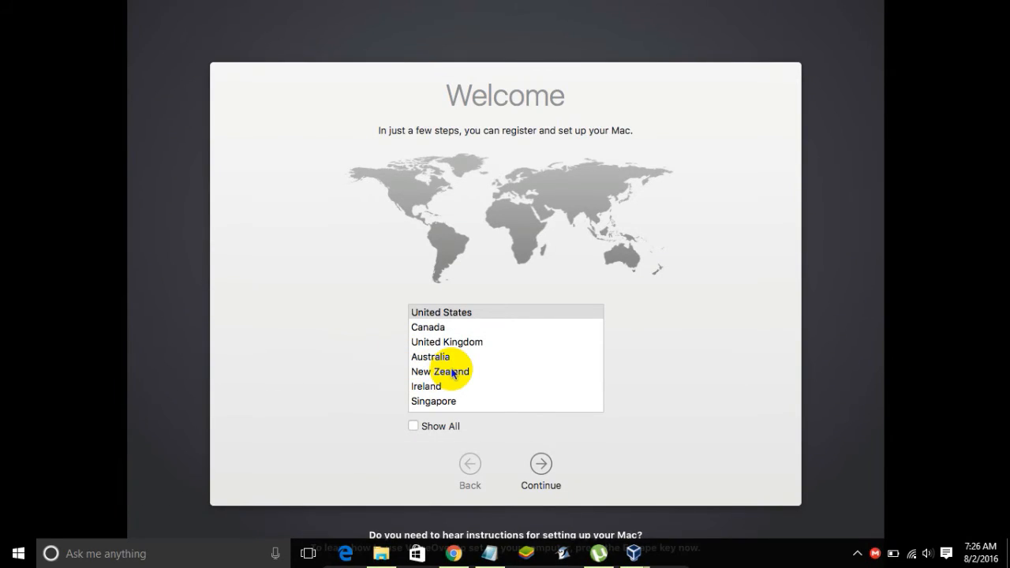
Choose India as the country and ABC as the keyboard layout
click(453, 374)
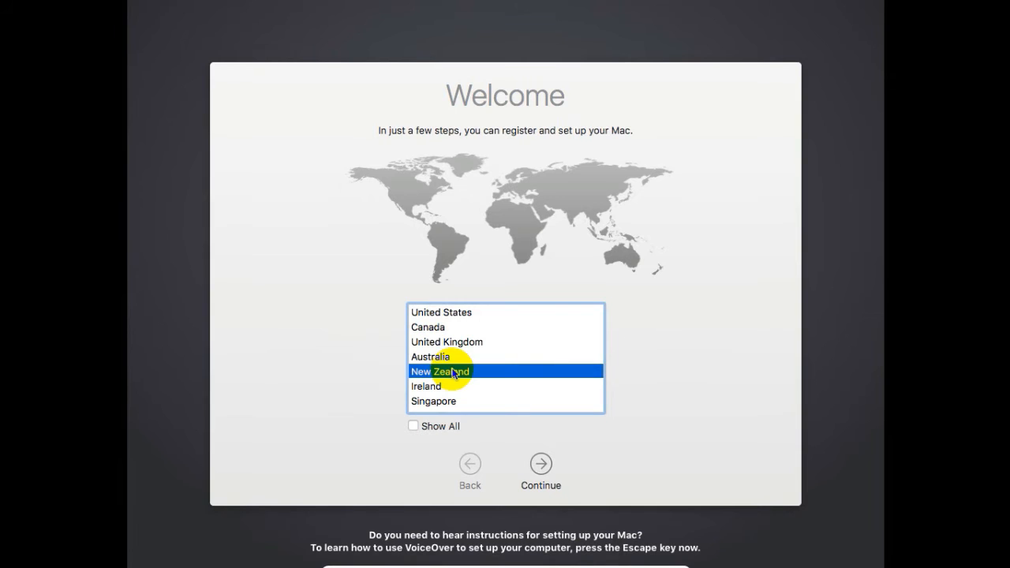
key(Down)
key(Down)
key(Down)
key(Down)
key(Down)
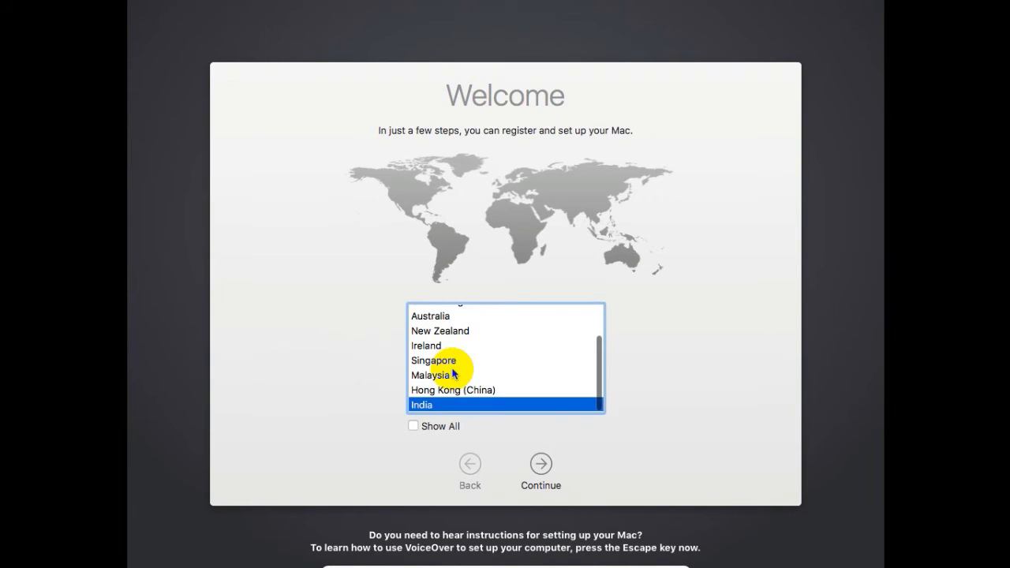
click(542, 465)
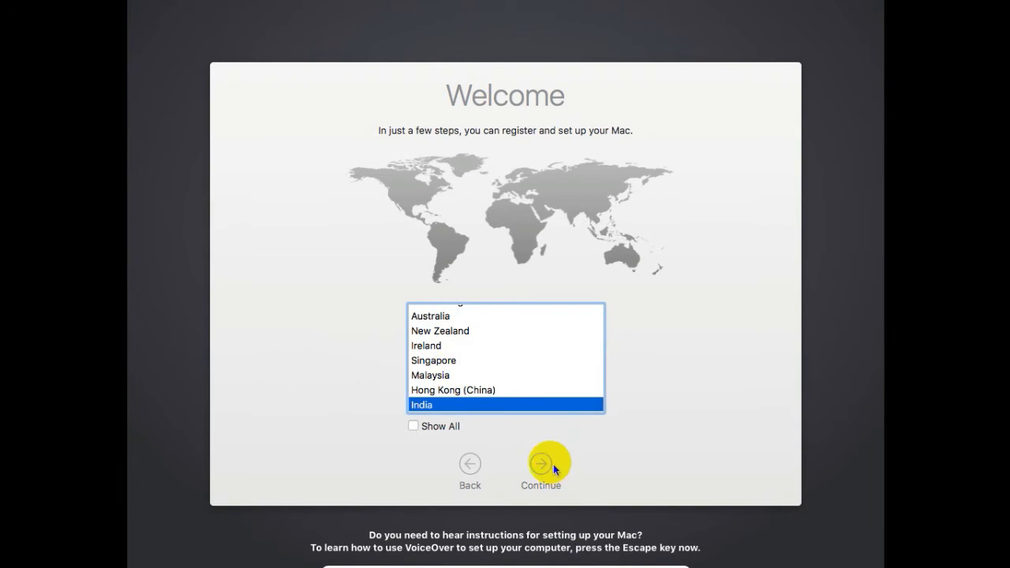
click(422, 313)
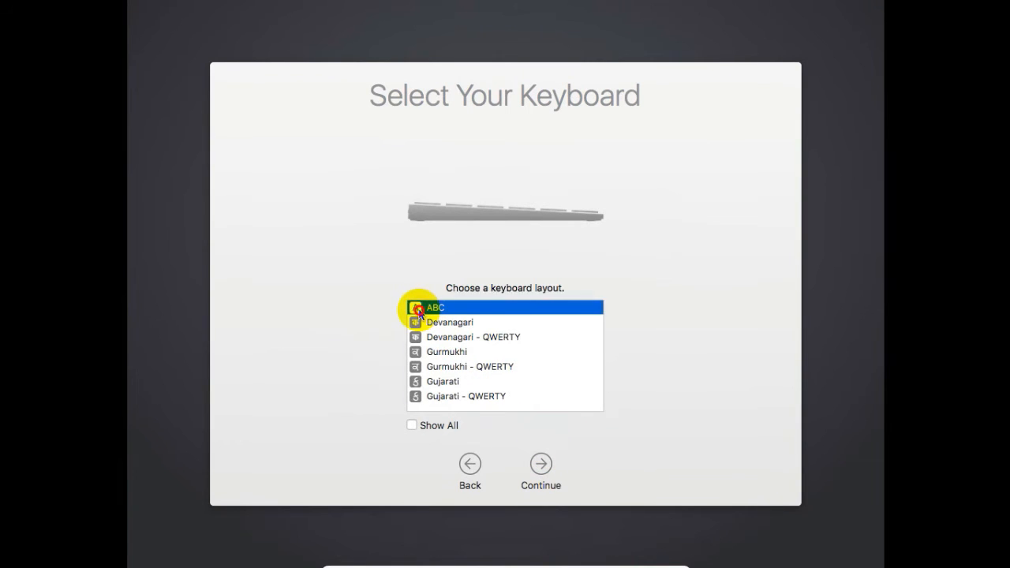
click(543, 471)
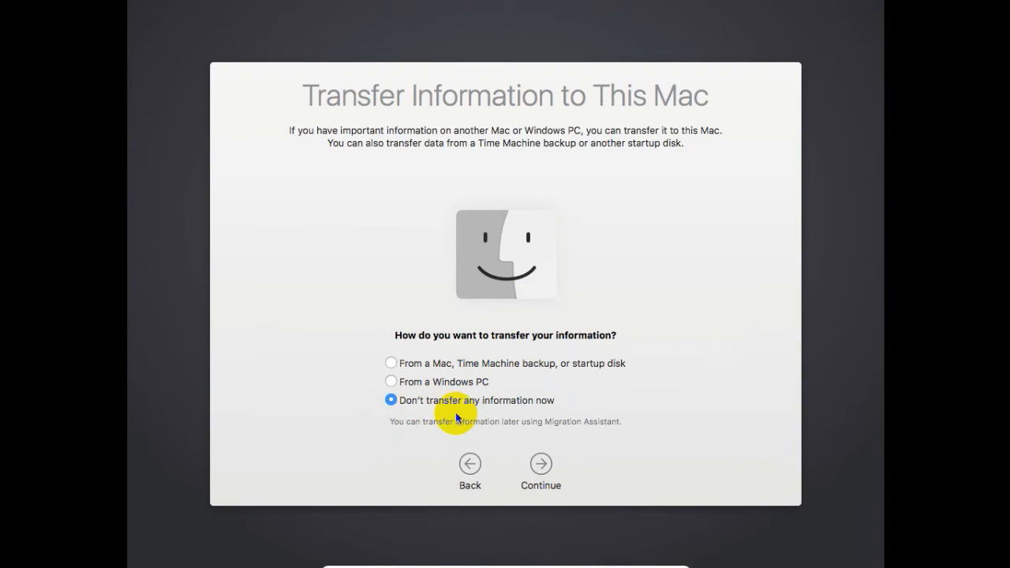
Choose Don't transfer, keep Location Services on, skip Apple ID sign-in, and agree to the licence
click(545, 467)
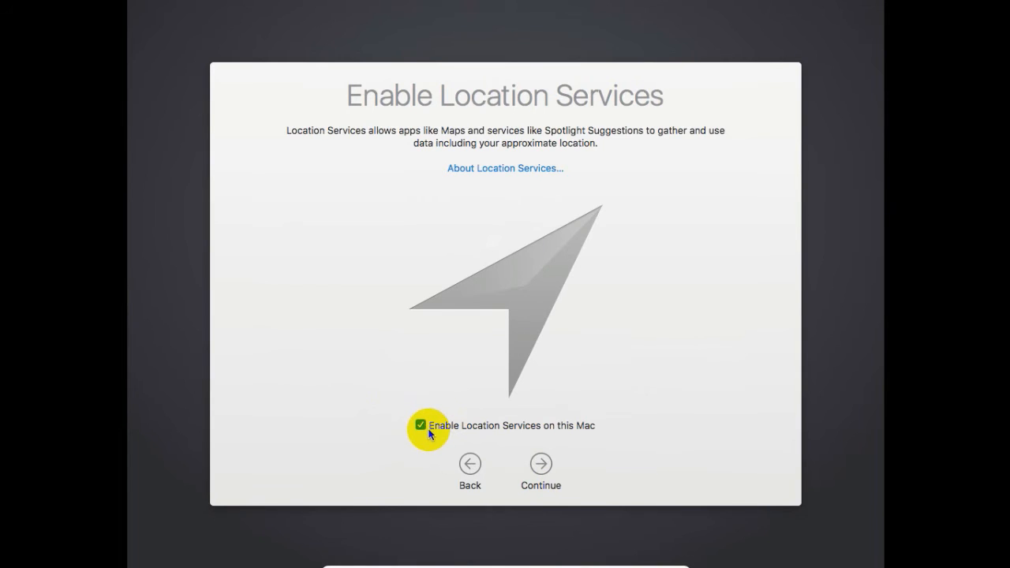
click(542, 467)
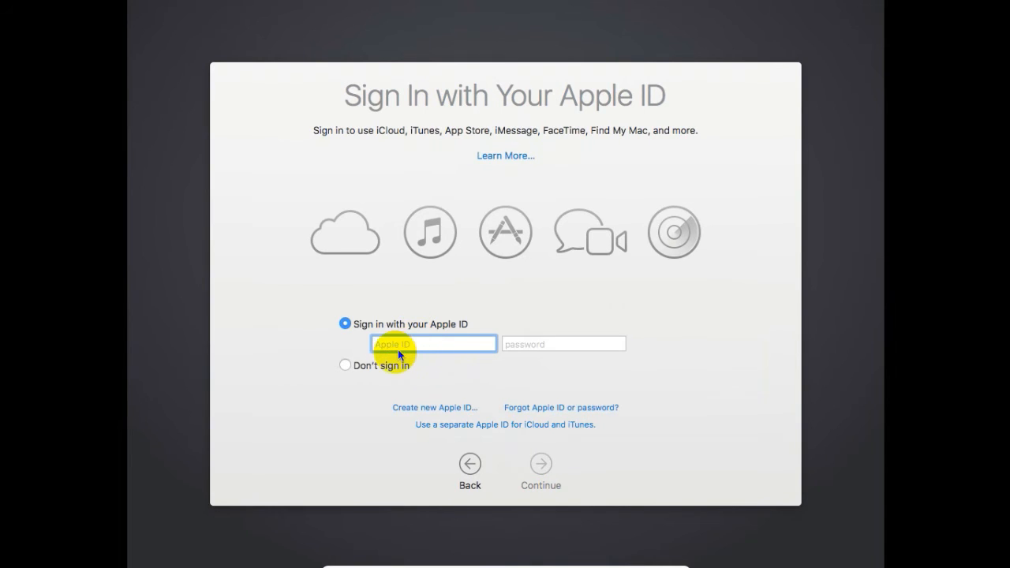
click(347, 367)
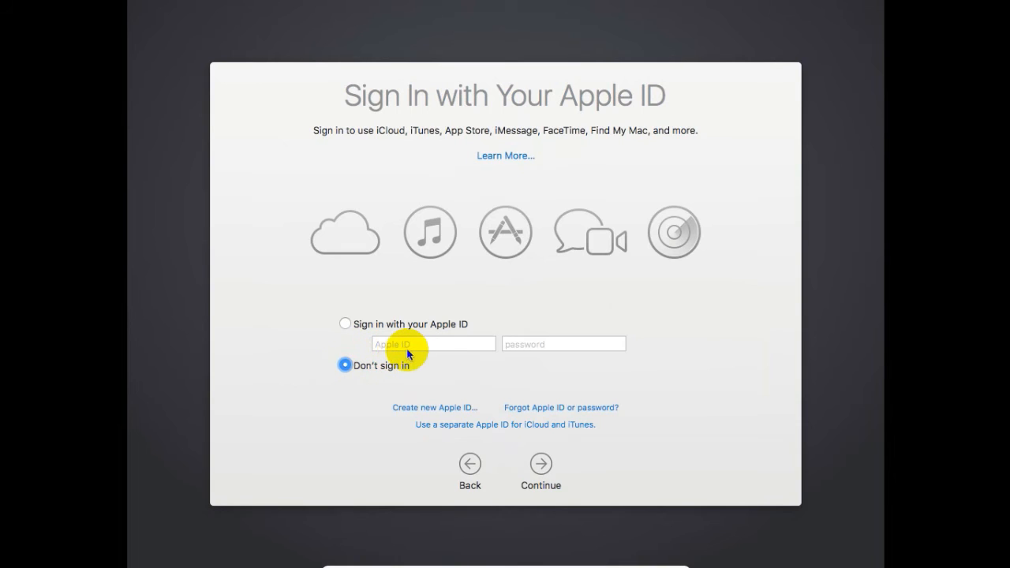
click(540, 469)
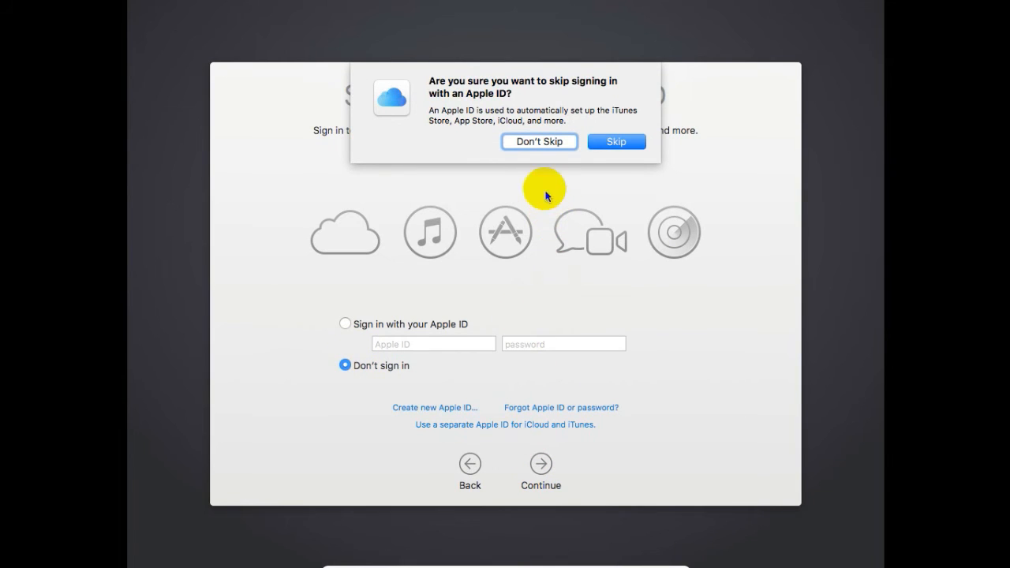
click(598, 146)
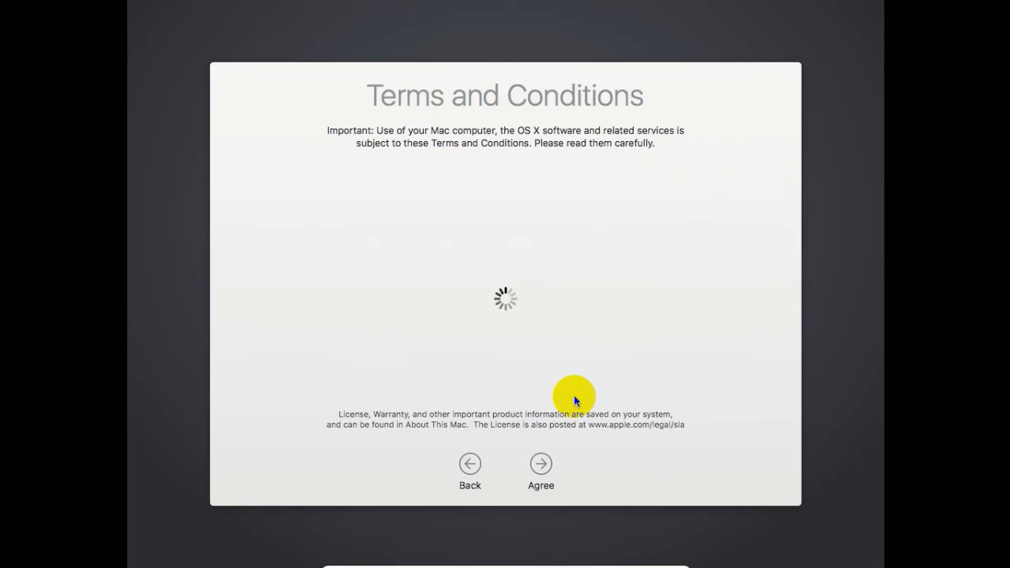
click(547, 467)
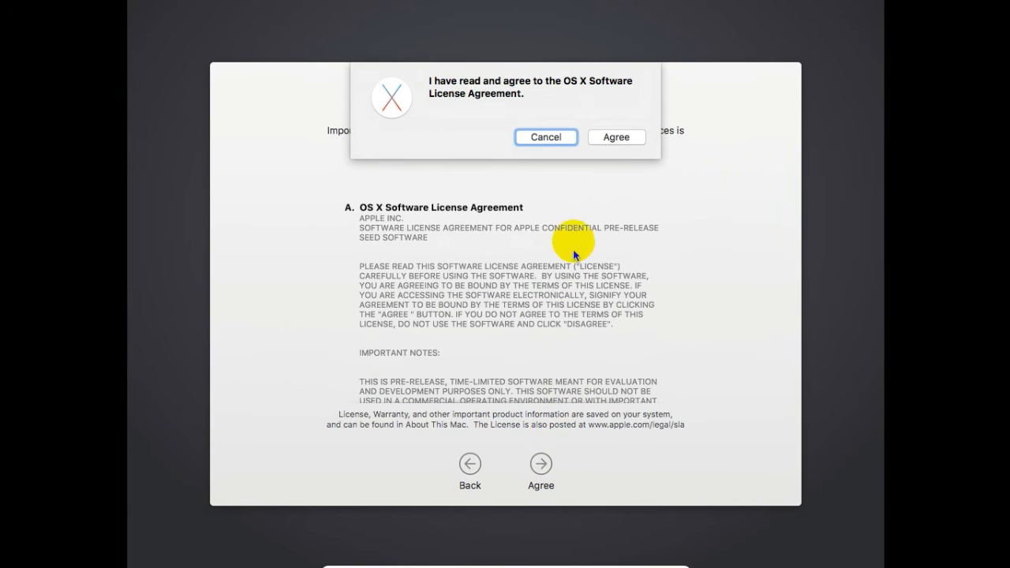
click(613, 139)
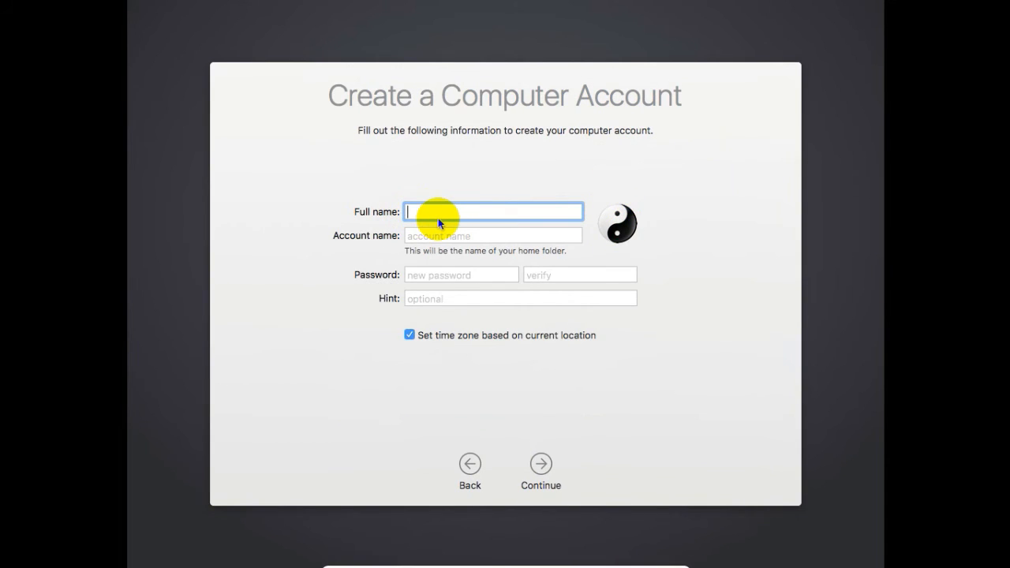
Enter the user's full name, an account name, and the account password
text(Teja Swaroop)
key(Tab)
text(te)
key(Tab)
text(t)
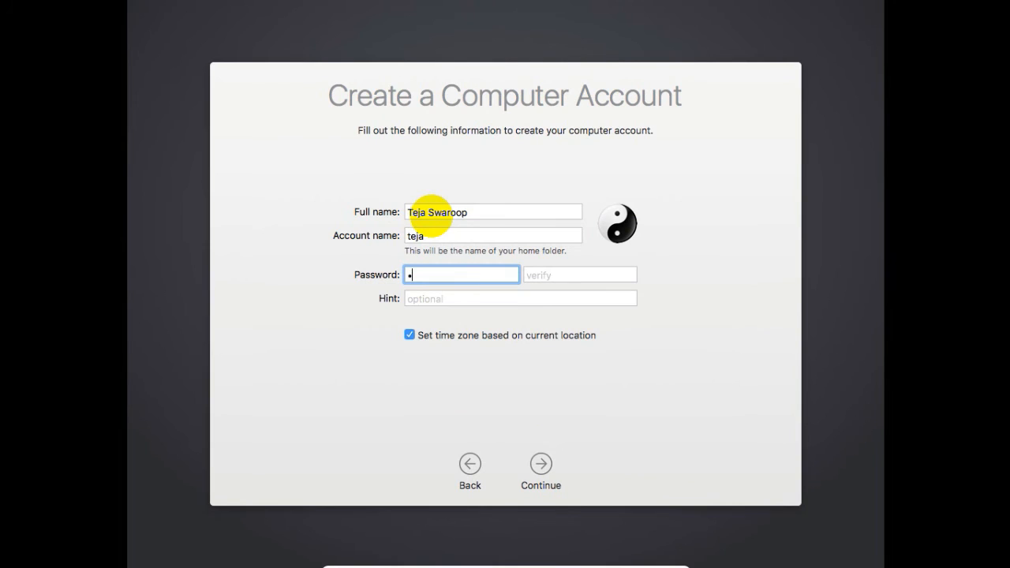
text(•)
key(Tab)
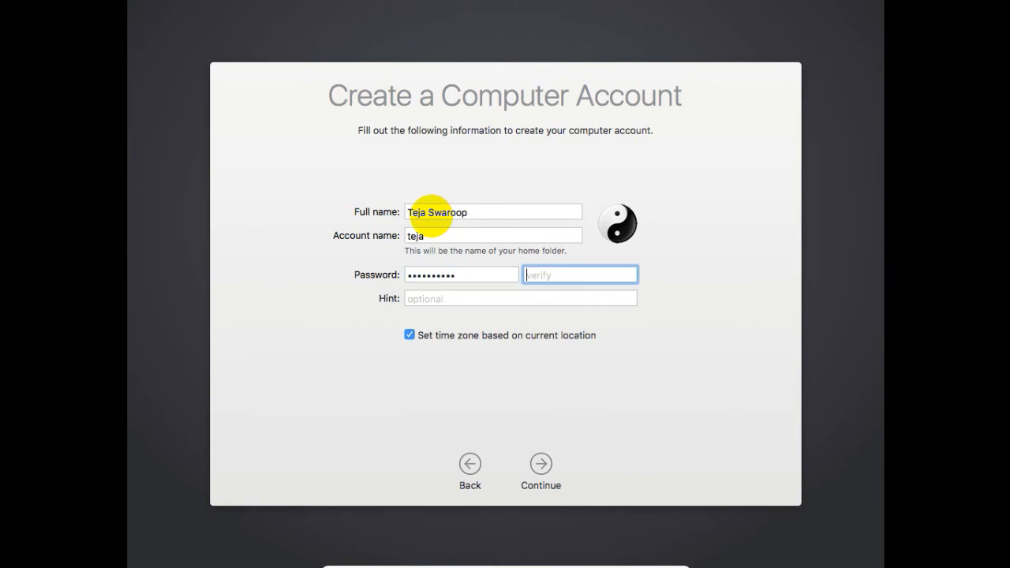
Verify the password, add a password hint, and continue past Diagnostics & Usage
text(••••••••••)
key(Tab)
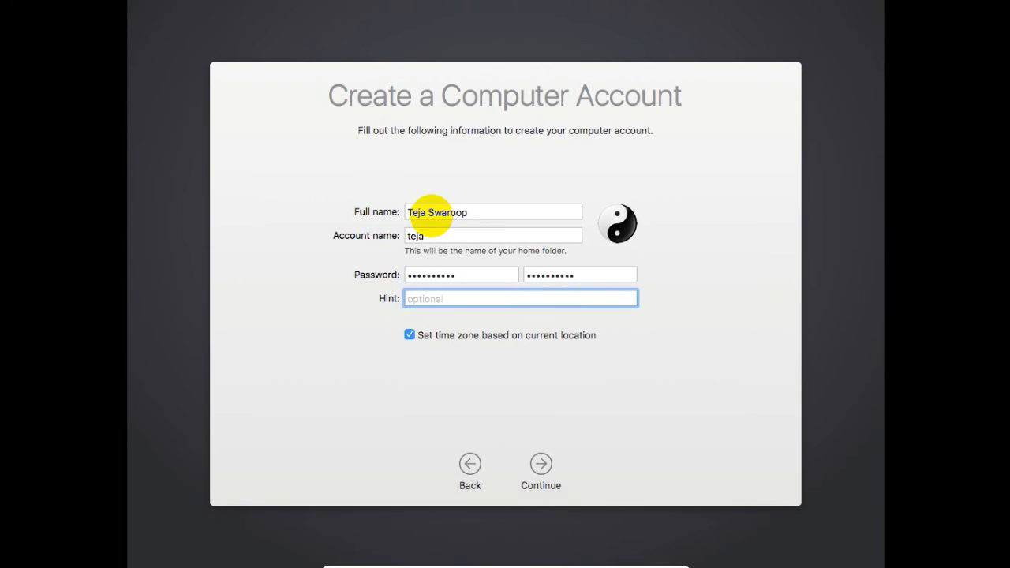
text(Same usual Passwpr)
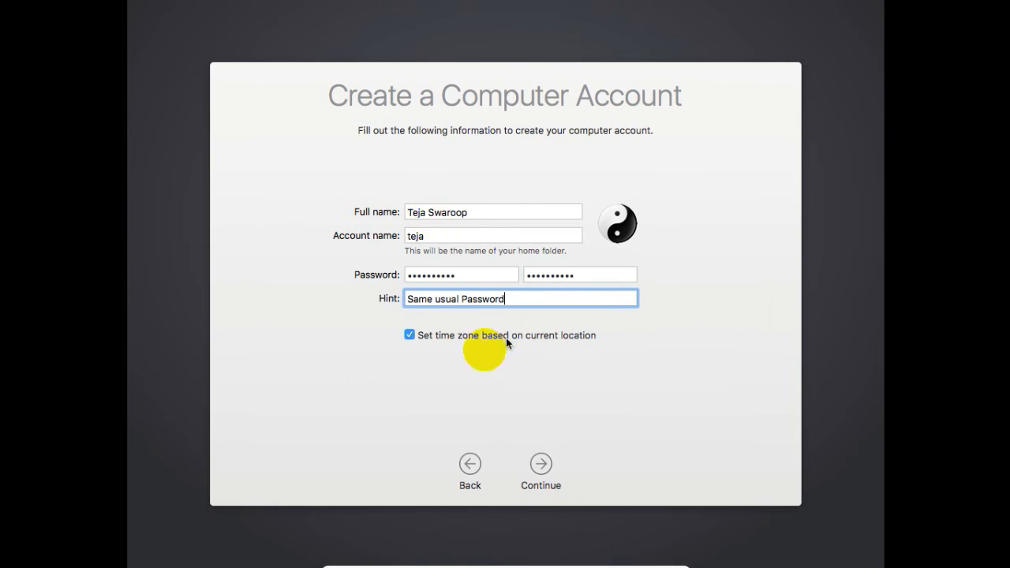
click(541, 467)
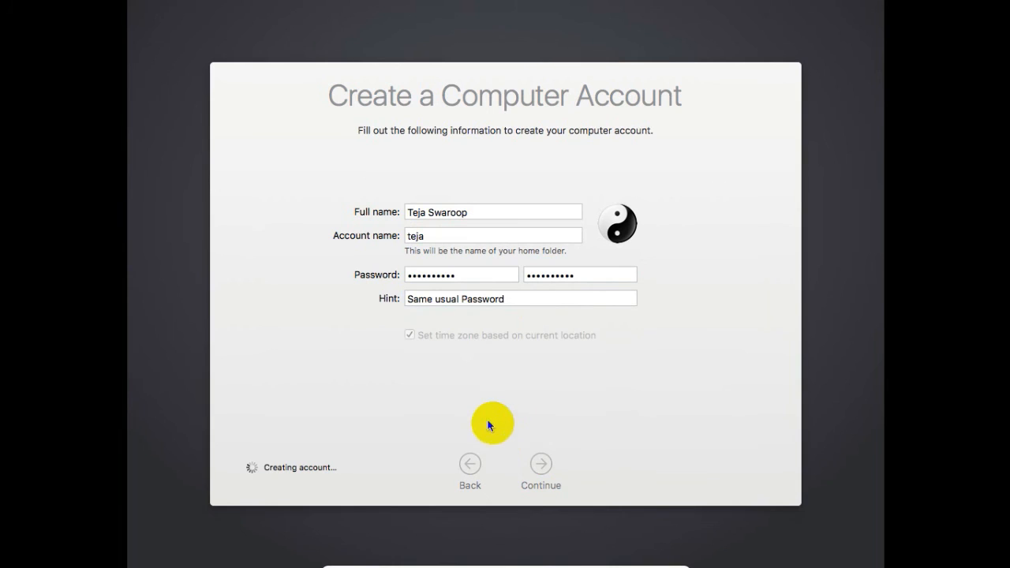
click(543, 468)
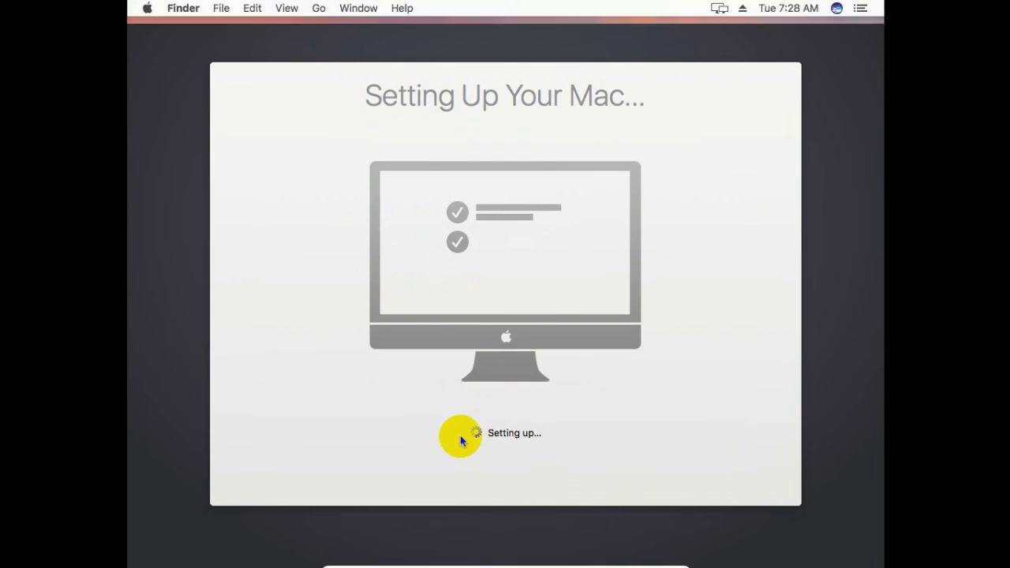
Close the Keyboard Setup Assistant window and dismiss two desktop context menus
drag(377, 183, 462, 150)
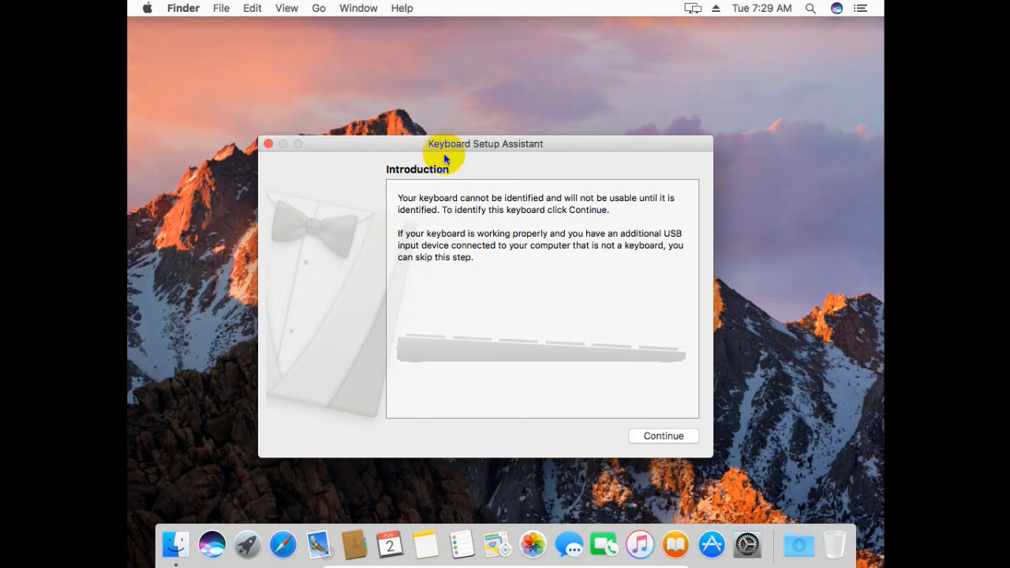
click(268, 145)
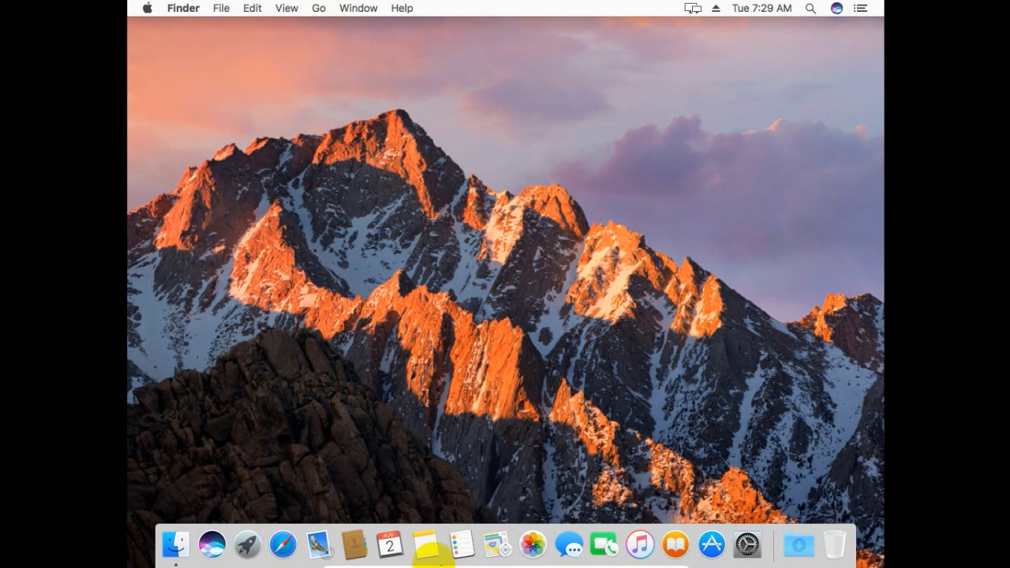
right_click(367, 233)
click(444, 192)
right_click(384, 110)
click(341, 87)
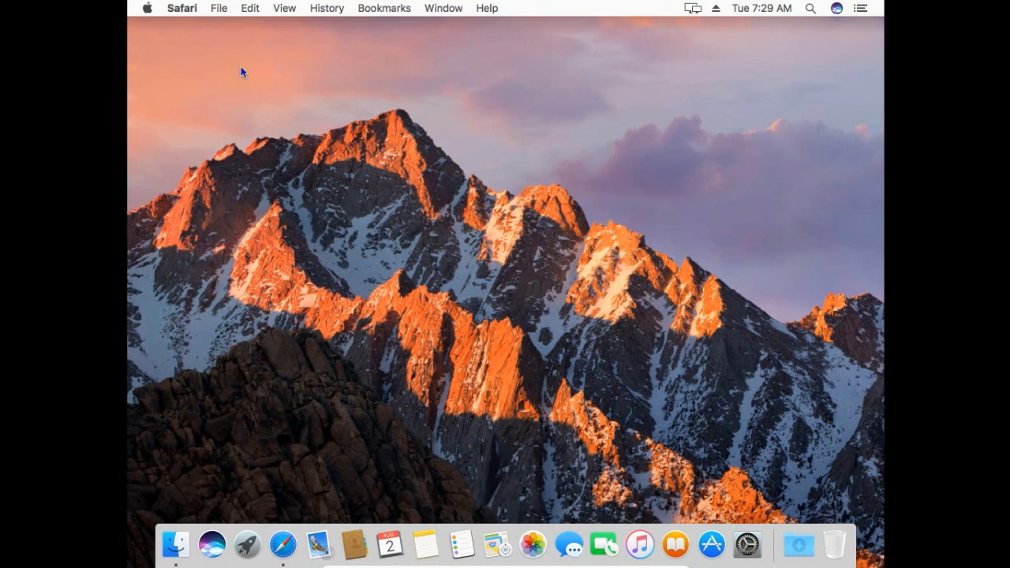